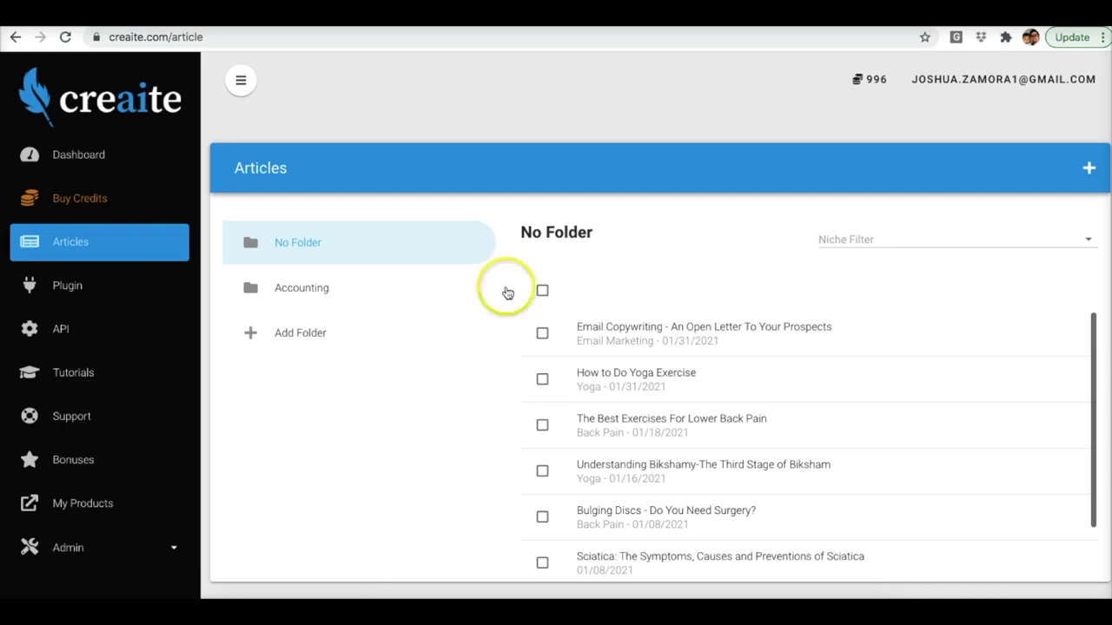
Step: Start a new article from the Articles page, defaulting to standard type in English
click(614, 125)
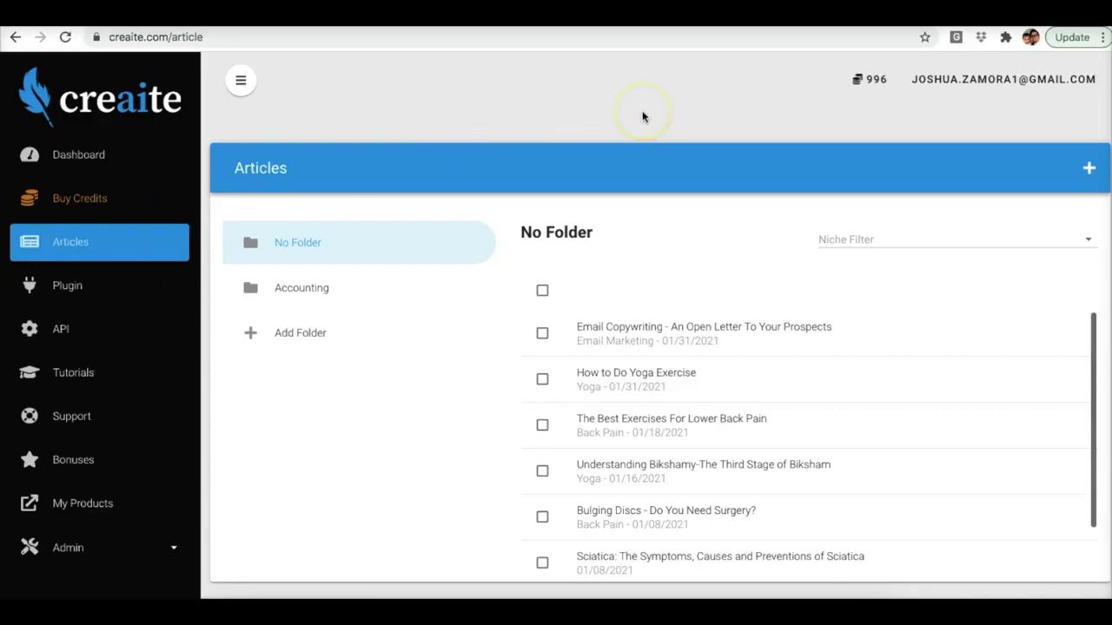
click(1089, 169)
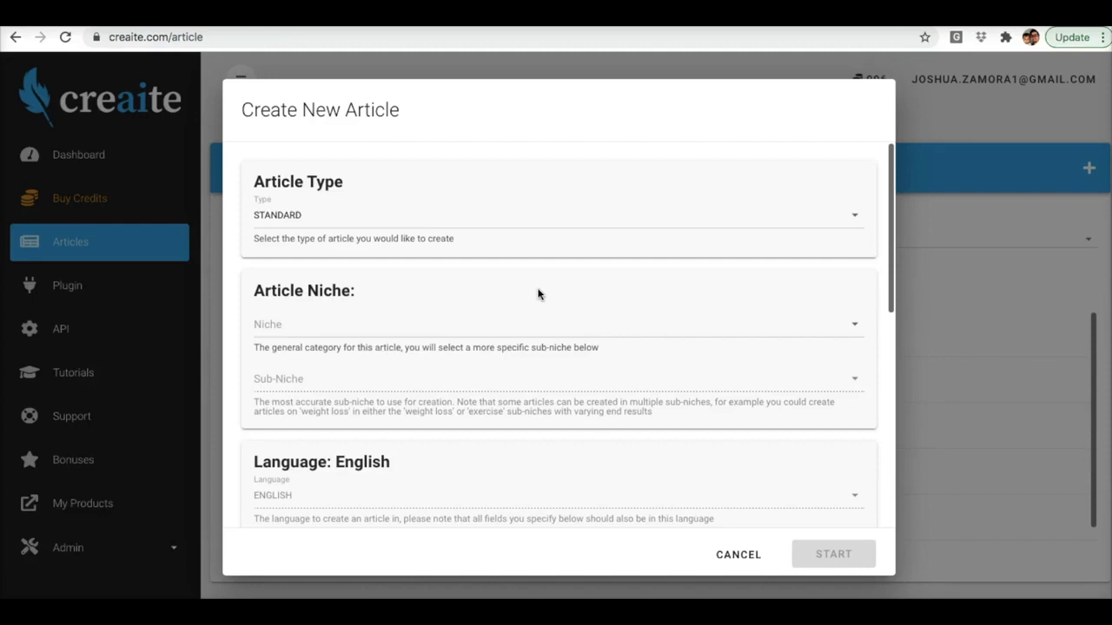
Step: Choose Health as the article niche and Back Pain as its sub-niche
scroll(705, 278, down, 1)
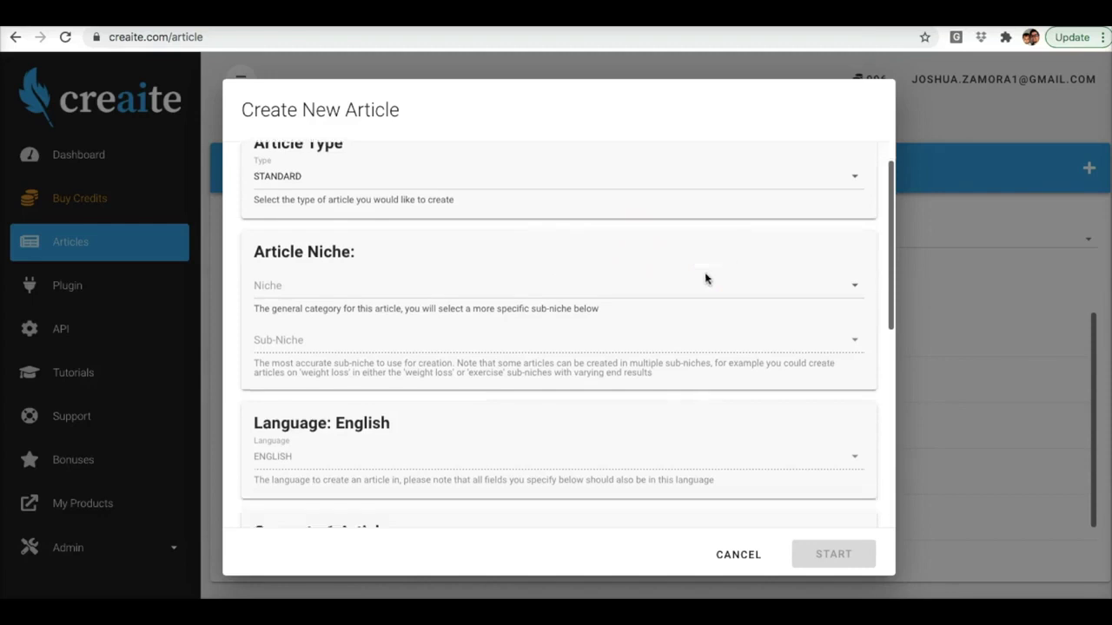
scroll(705, 278, up, 1)
click(347, 305)
click(312, 350)
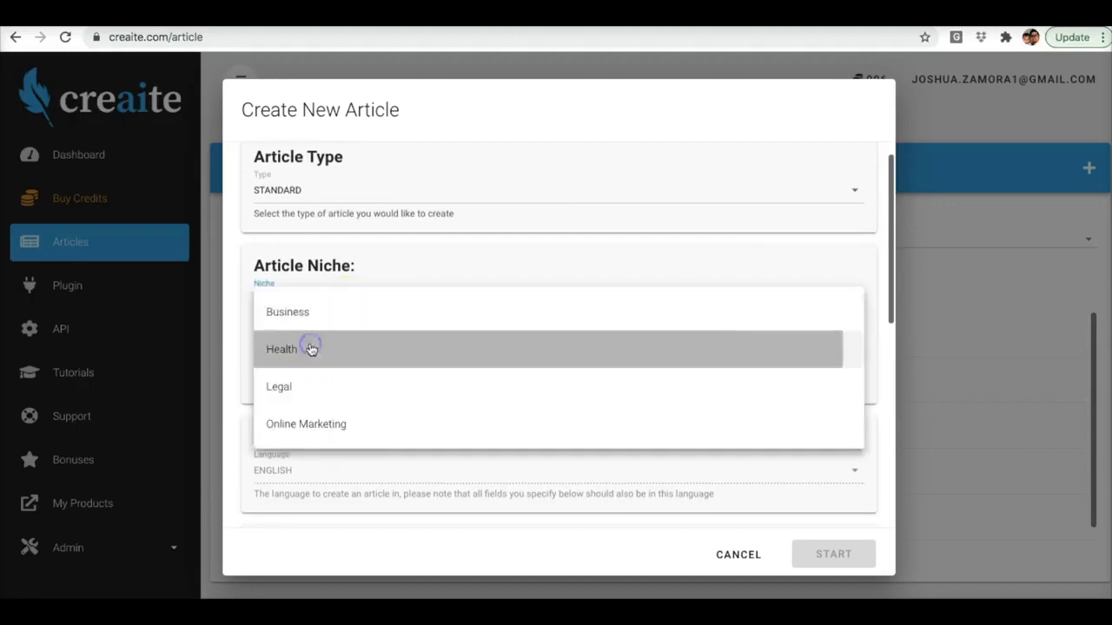
click(356, 358)
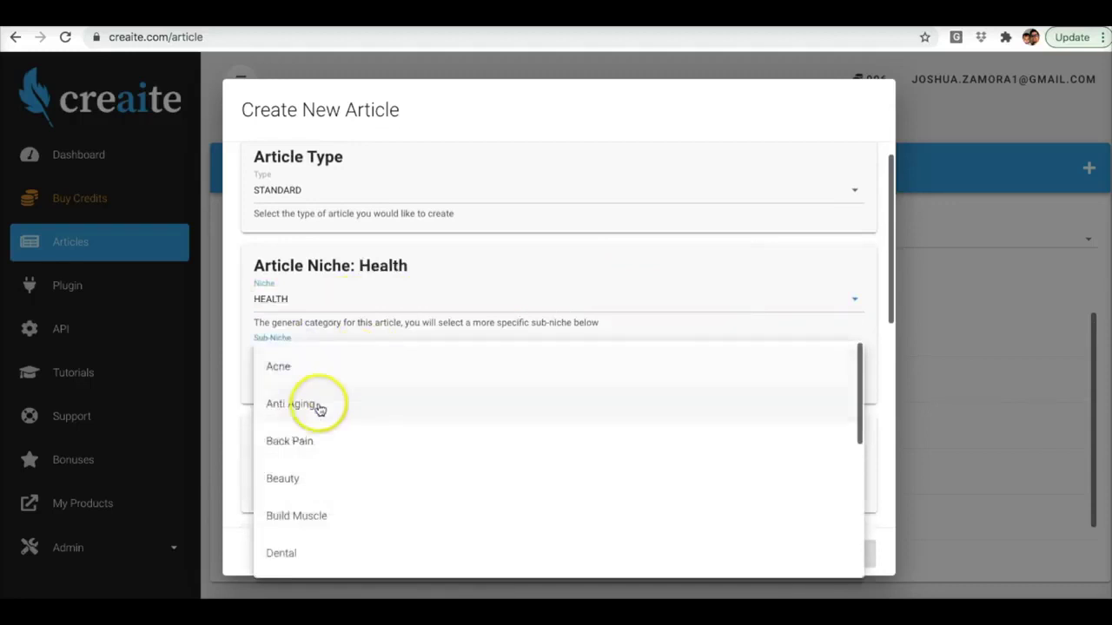
click(307, 441)
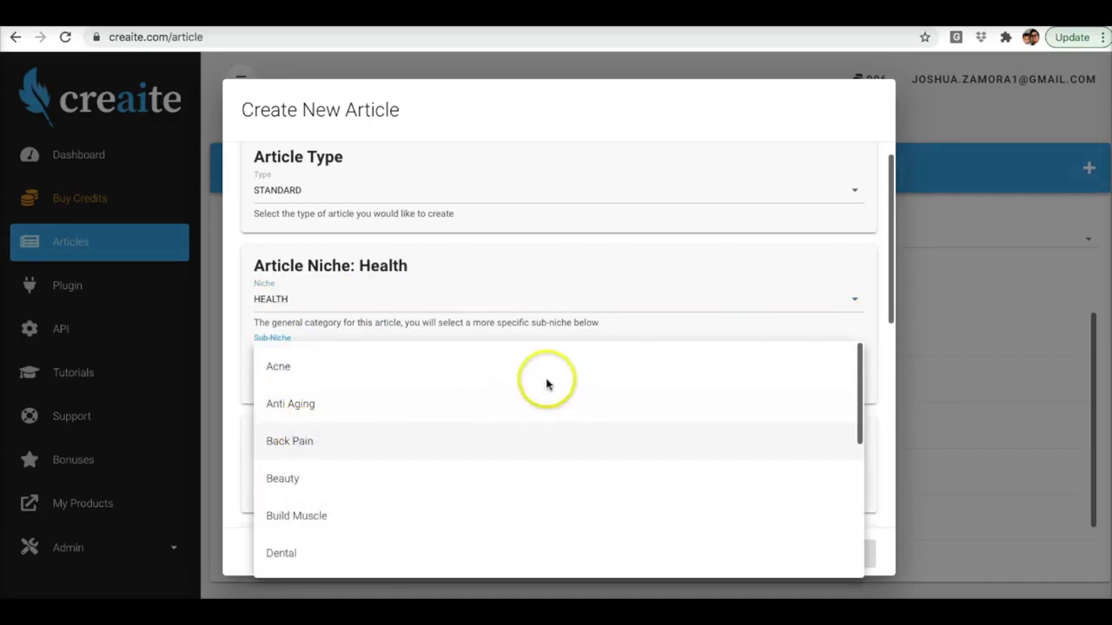
scroll(420, 304, down, 2)
scroll(521, 393, down, 2)
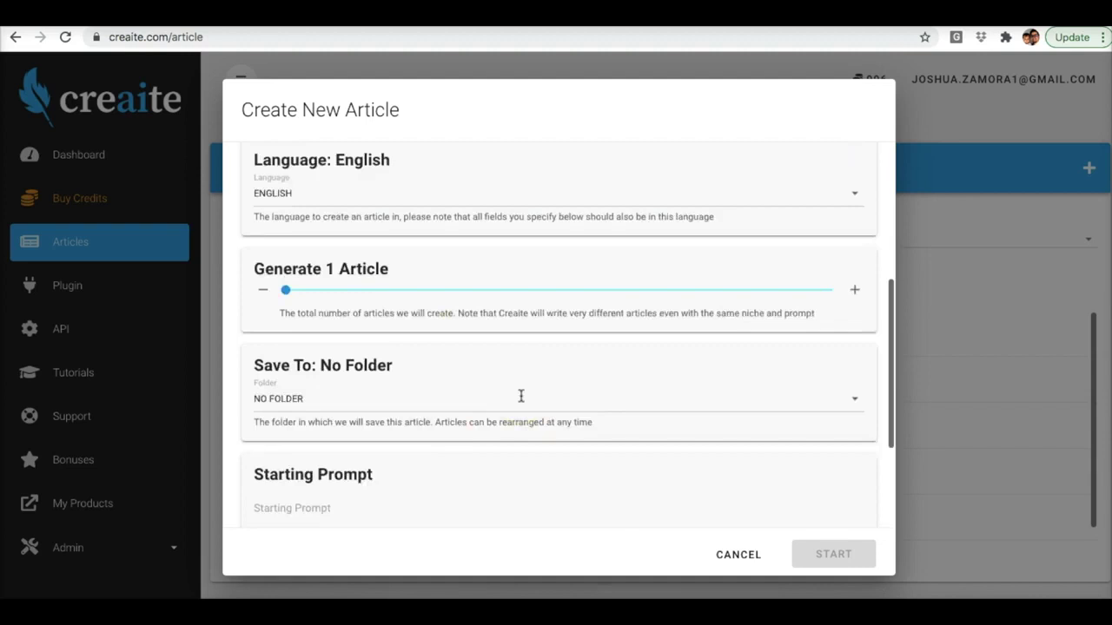
Step: Scroll down to the empty Starting Prompt field and place the cursor in it
scroll(521, 396, down, 2)
scroll(521, 394, down, 1)
click(389, 371)
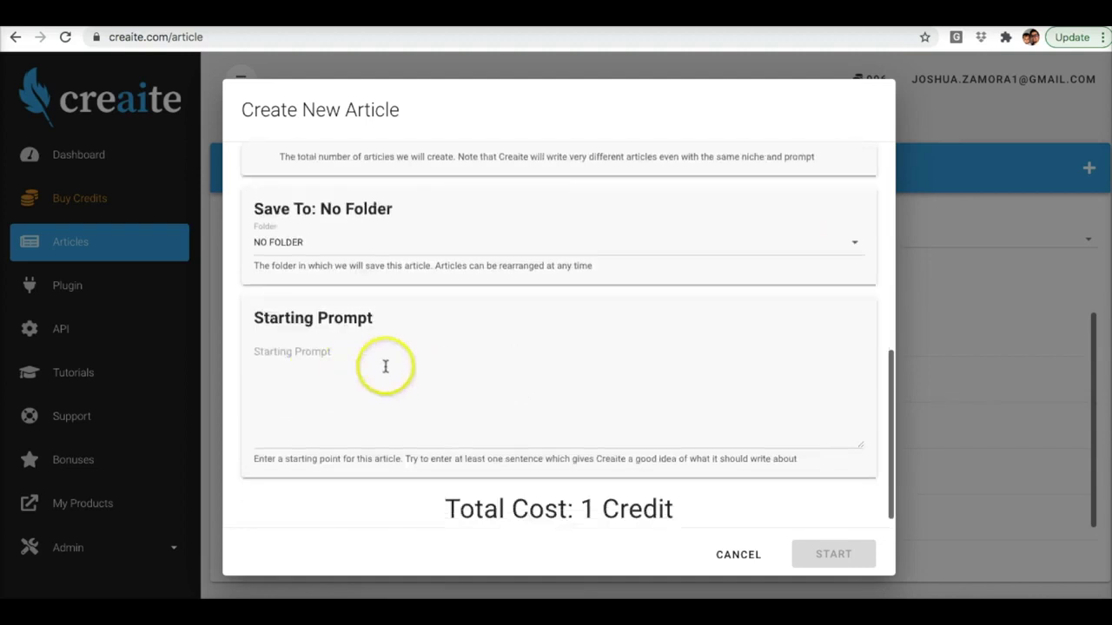
click(366, 369)
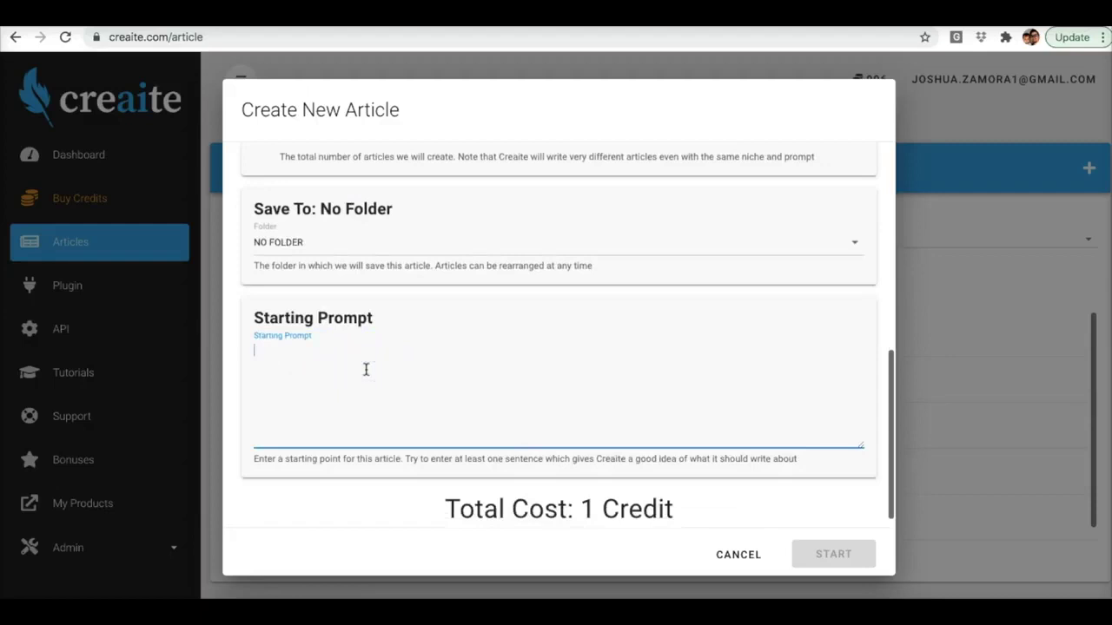
click(417, 377)
scroll(417, 377, up, 1)
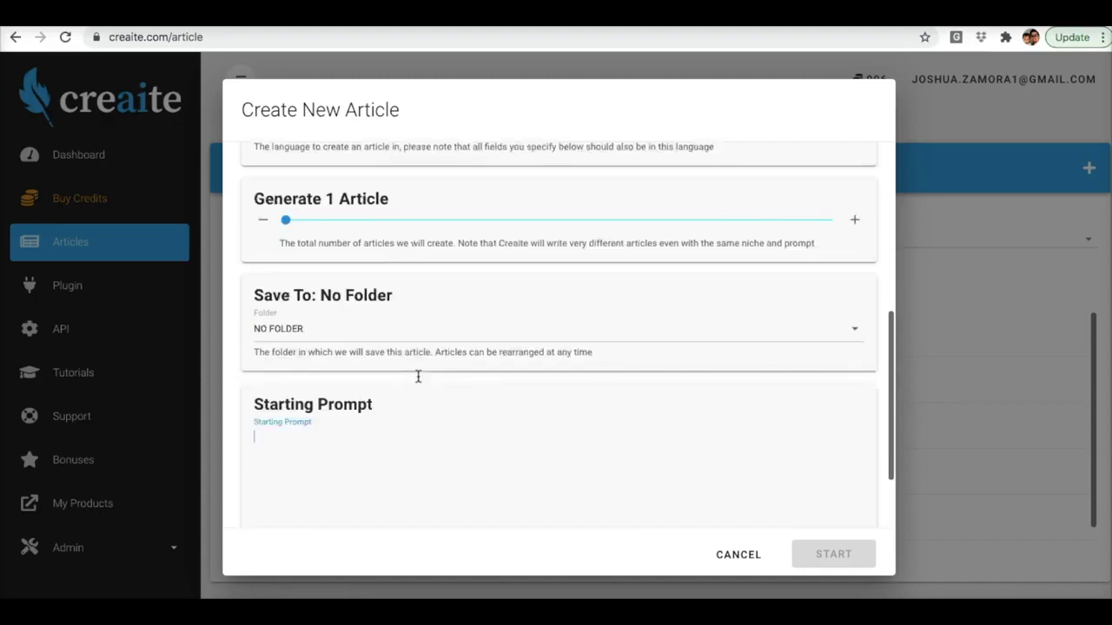
scroll(417, 377, up, 2)
scroll(365, 398, down, 3)
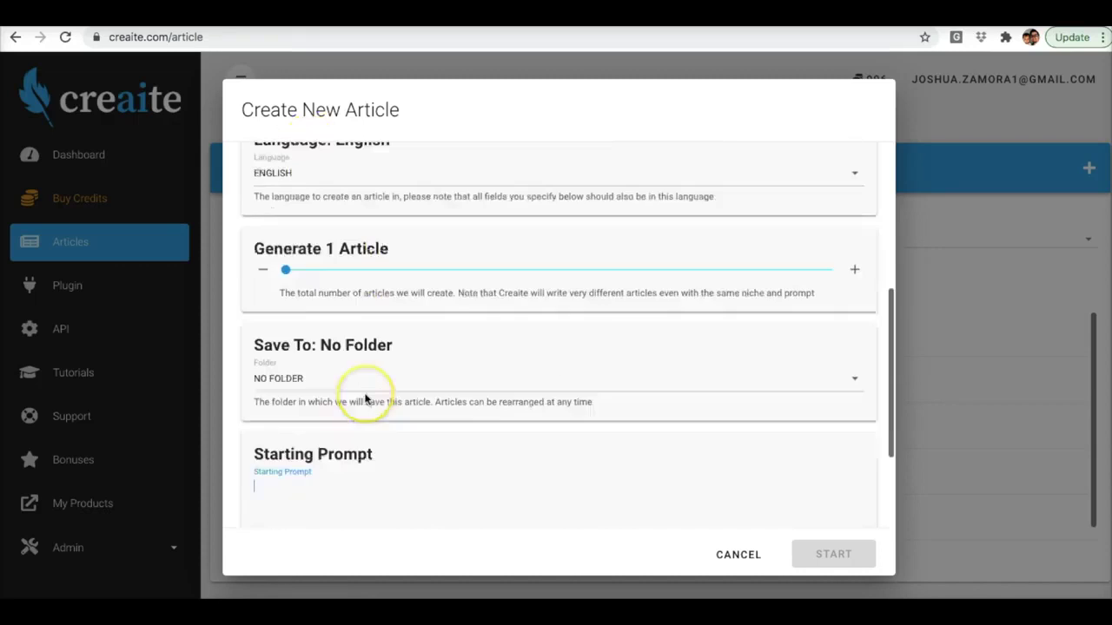
scroll(365, 398, down, 2)
click(403, 359)
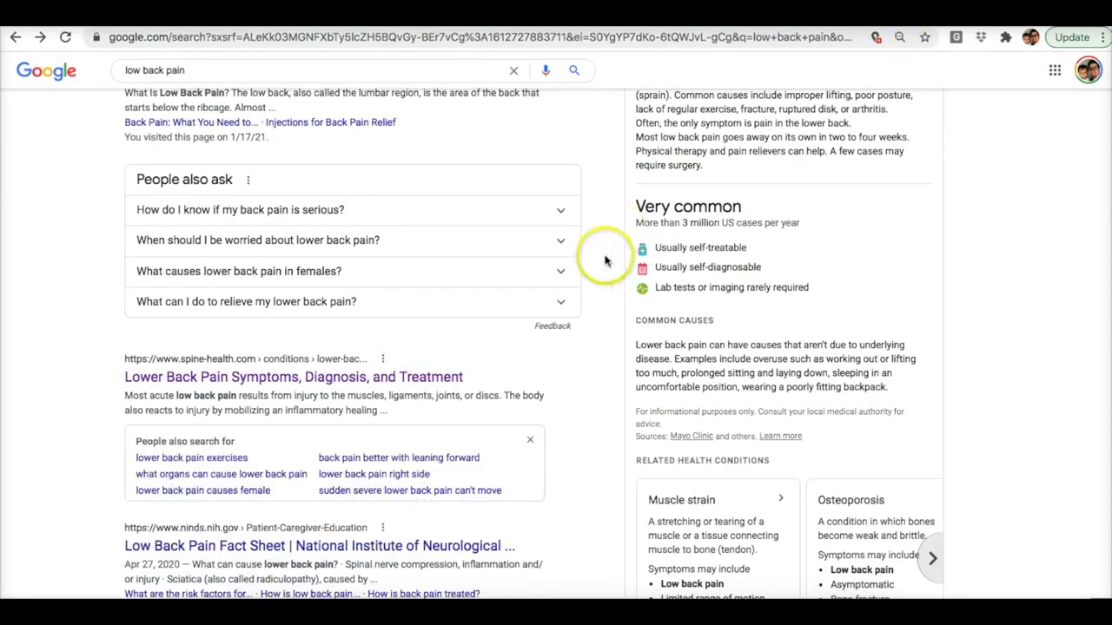
Step: Look at the spine-health tab, then close it to return to the low back pain results
scroll(605, 260, up, 2)
scroll(560, 320, down, 2)
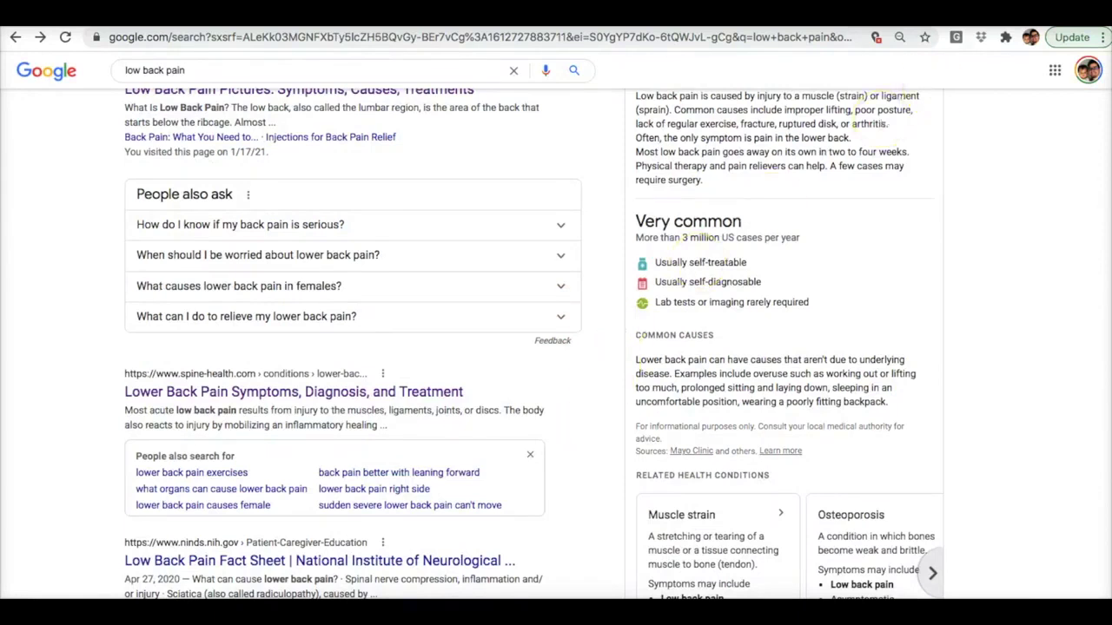
key(ctrl+Tab)
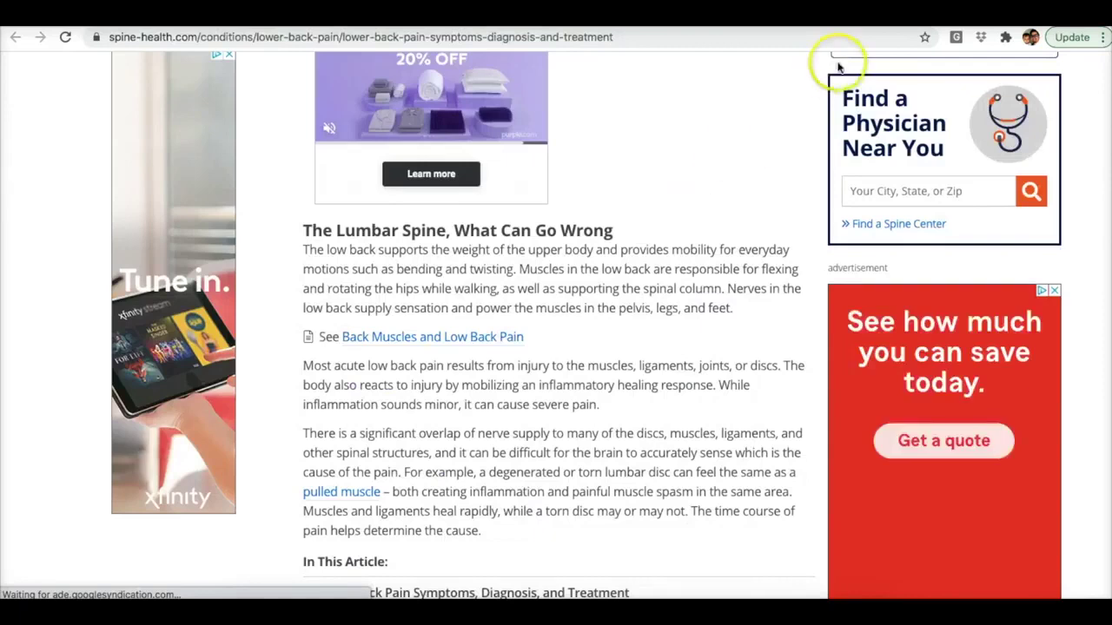
key(ctrl+w)
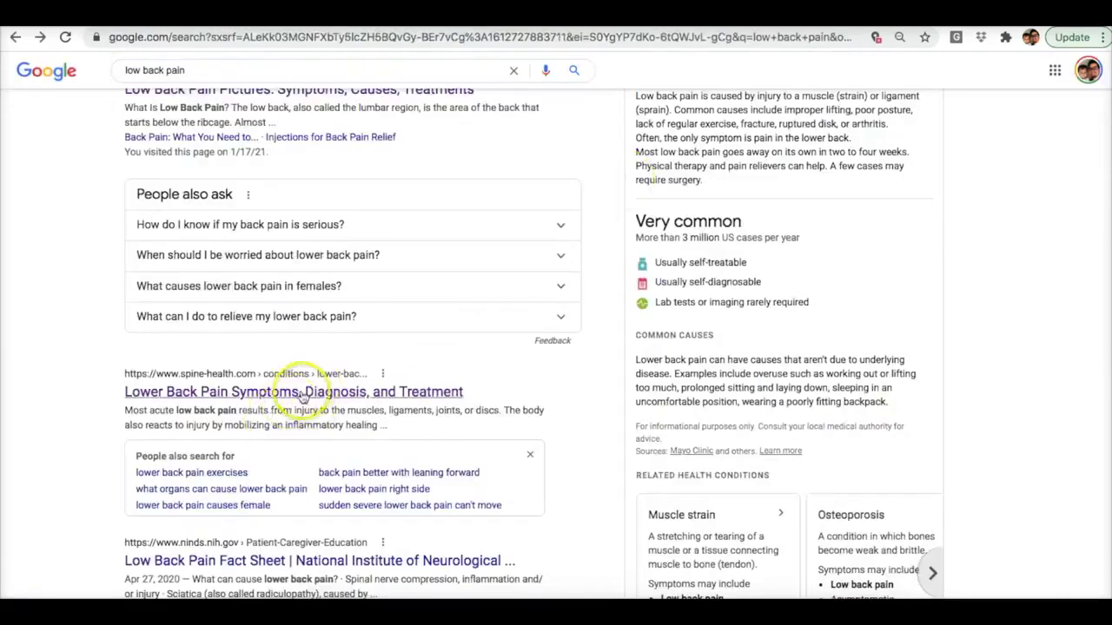
Step: Open the spine-health lower back pain result and select its sentence on acute pain causes
scroll(296, 400, up, 2)
scroll(371, 390, up, 3)
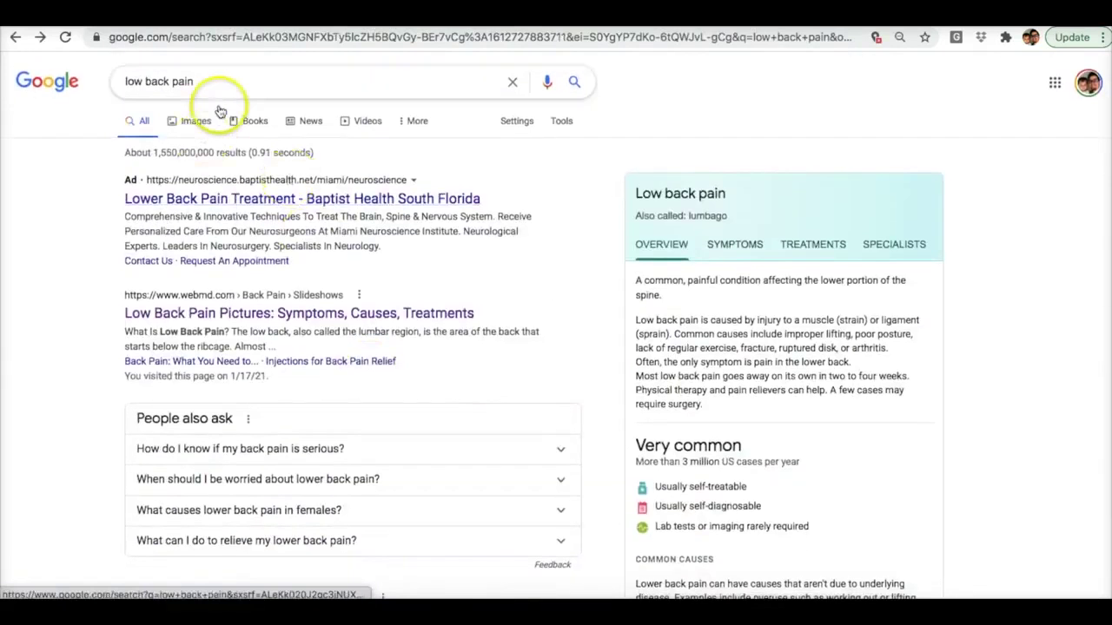
scroll(344, 325, down, 1)
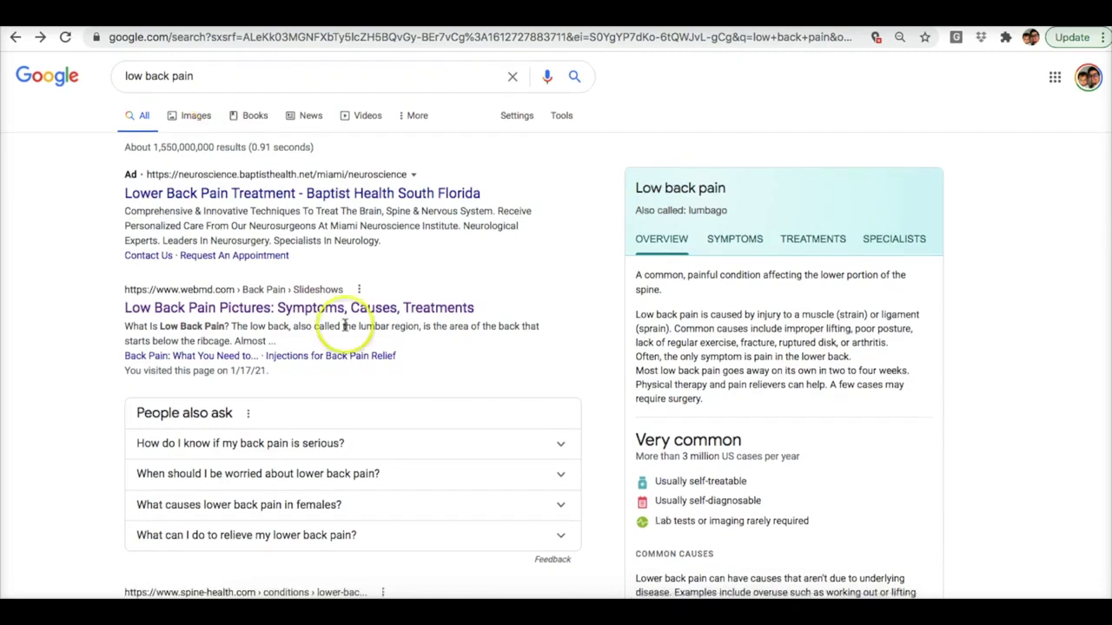
scroll(344, 326, down, 4)
click(287, 287)
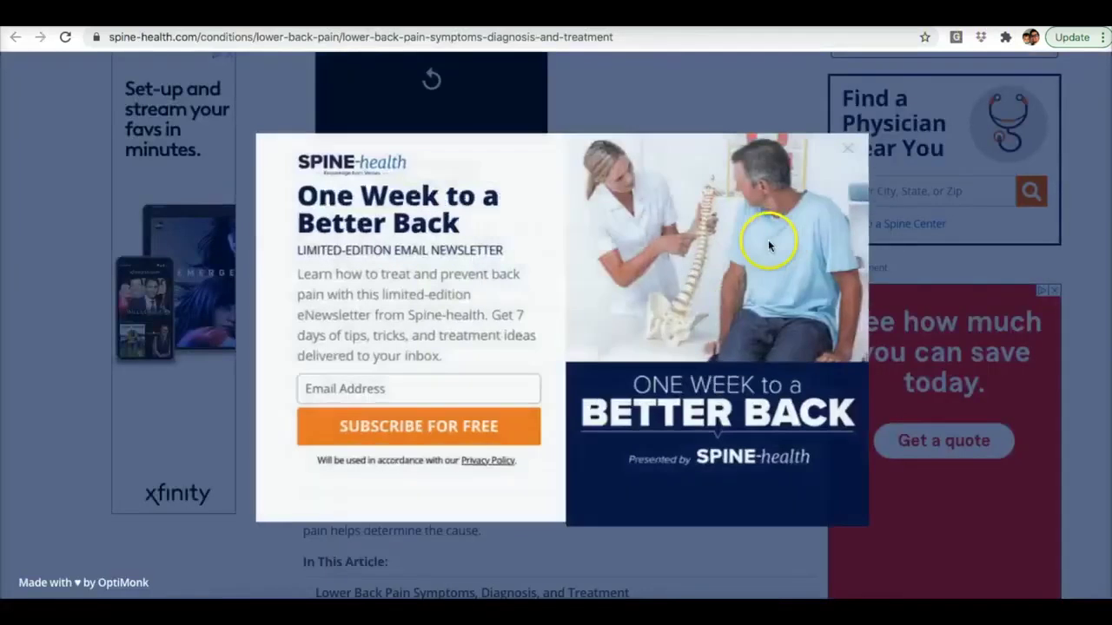
click(854, 144)
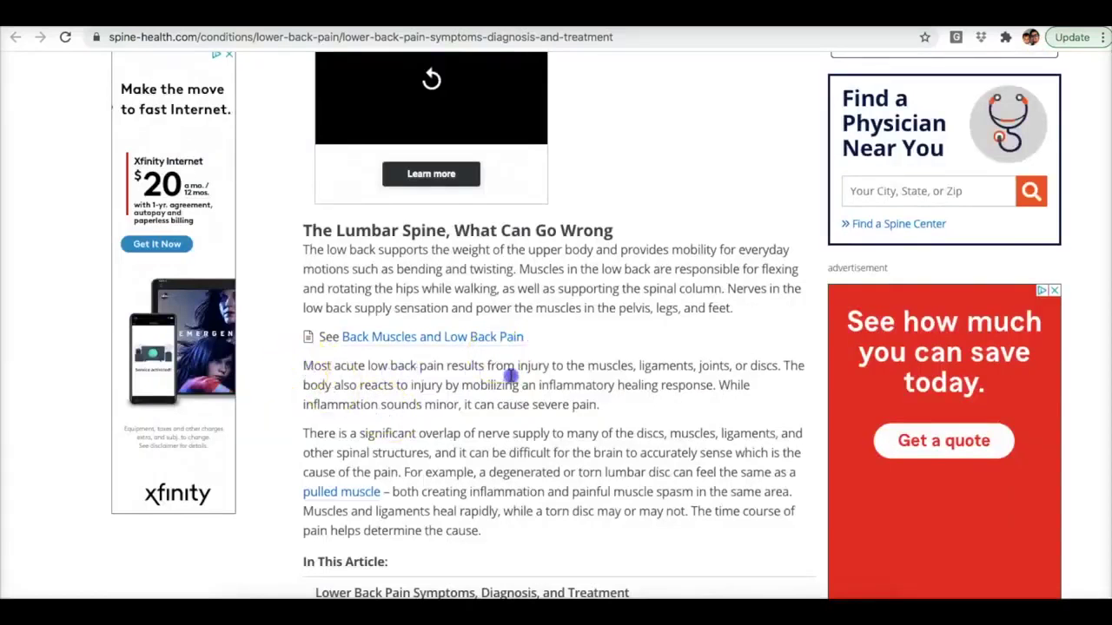
drag(781, 366, 304, 366)
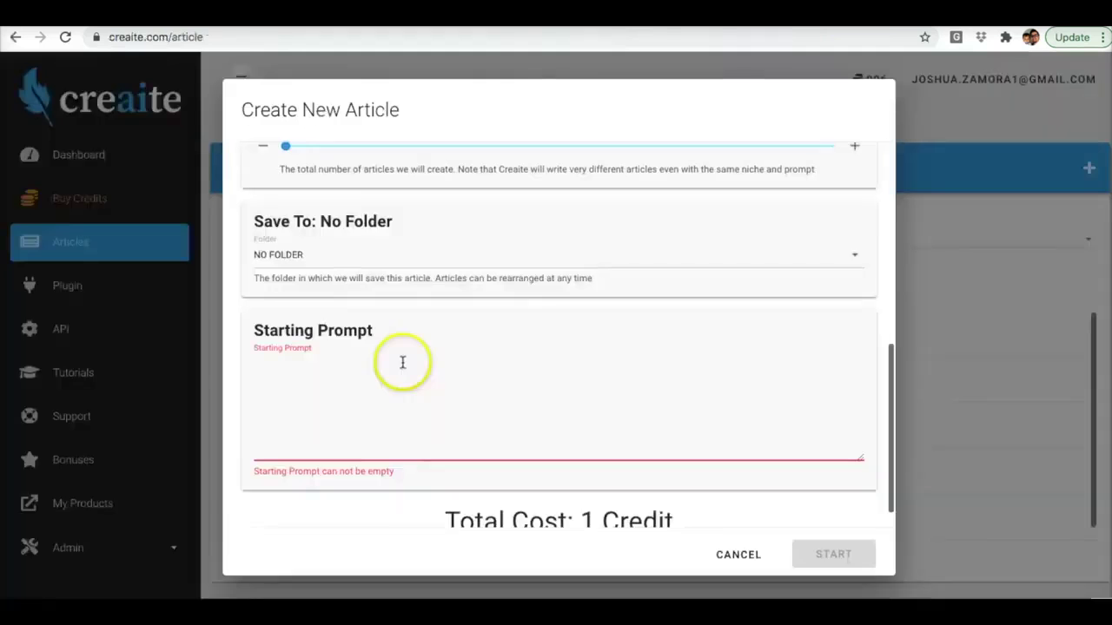
Step: Paste the acute low back pain sentence as the Starting Prompt and start generation
click(390, 370)
text(Most acute low back pain results from injury to the muscles, ligaments, joints, or discs.)
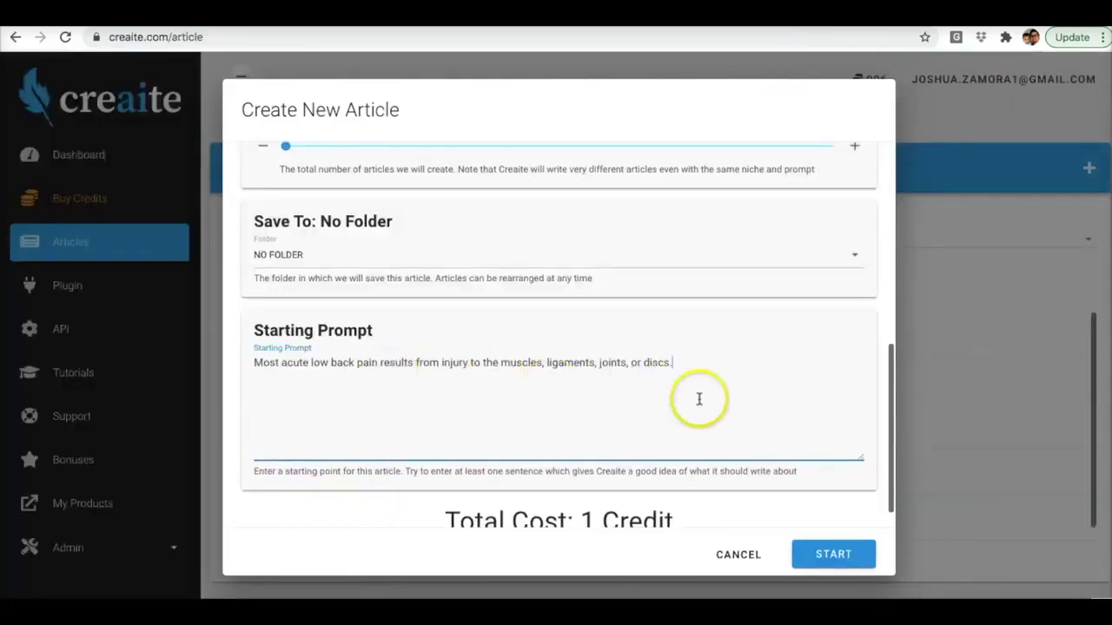
scroll(699, 397, down, 1)
click(813, 552)
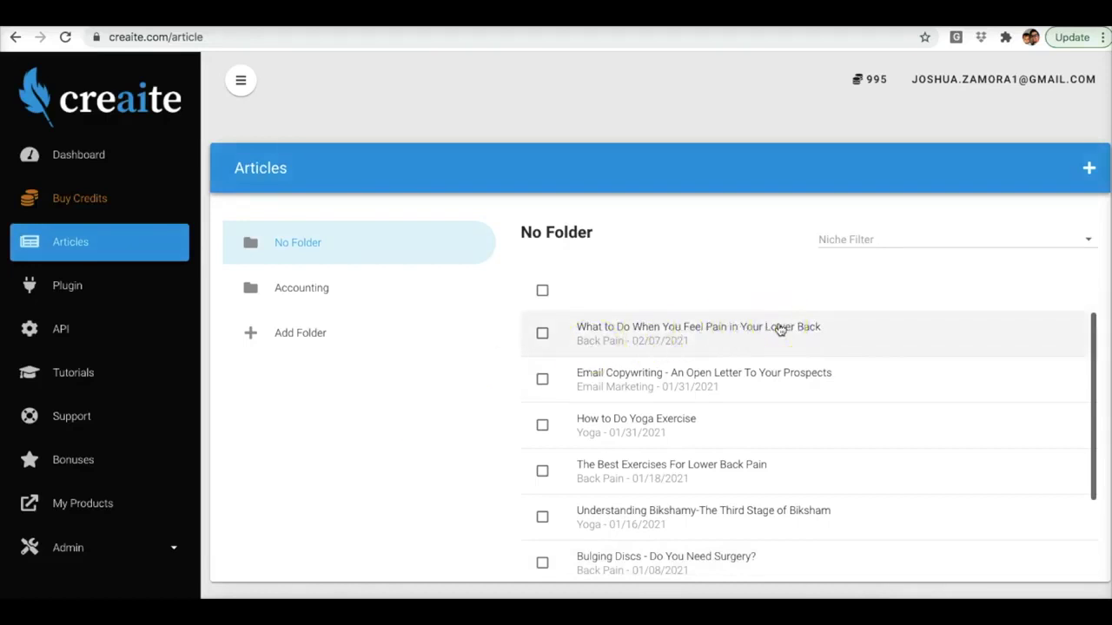
Step: Open the generated lower back pain article and read through its body
double_click(692, 332)
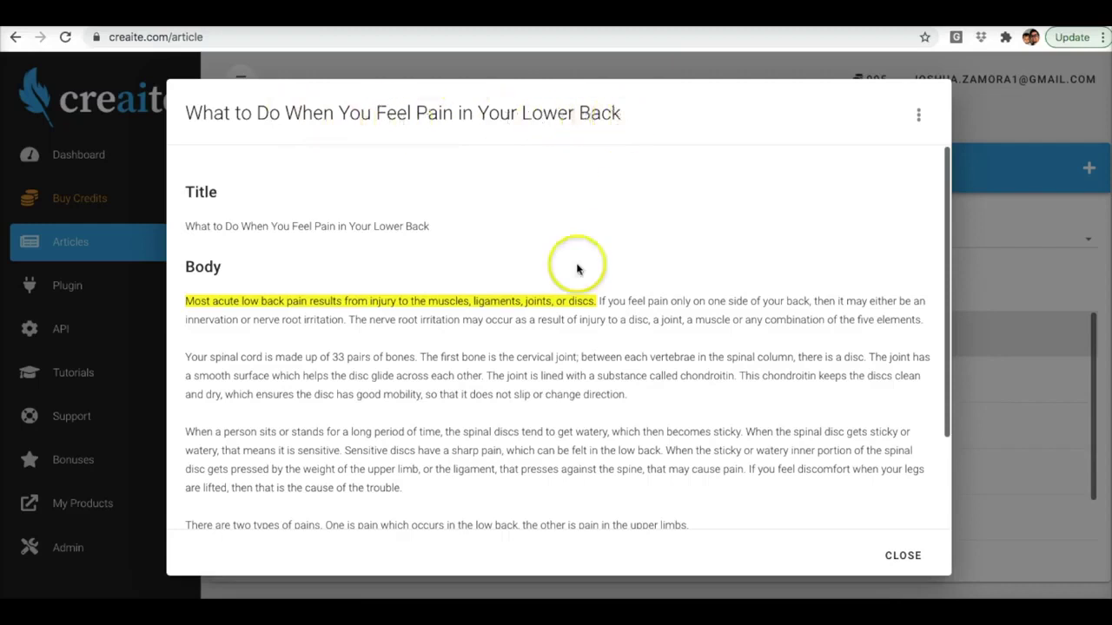
scroll(538, 339, down, 1)
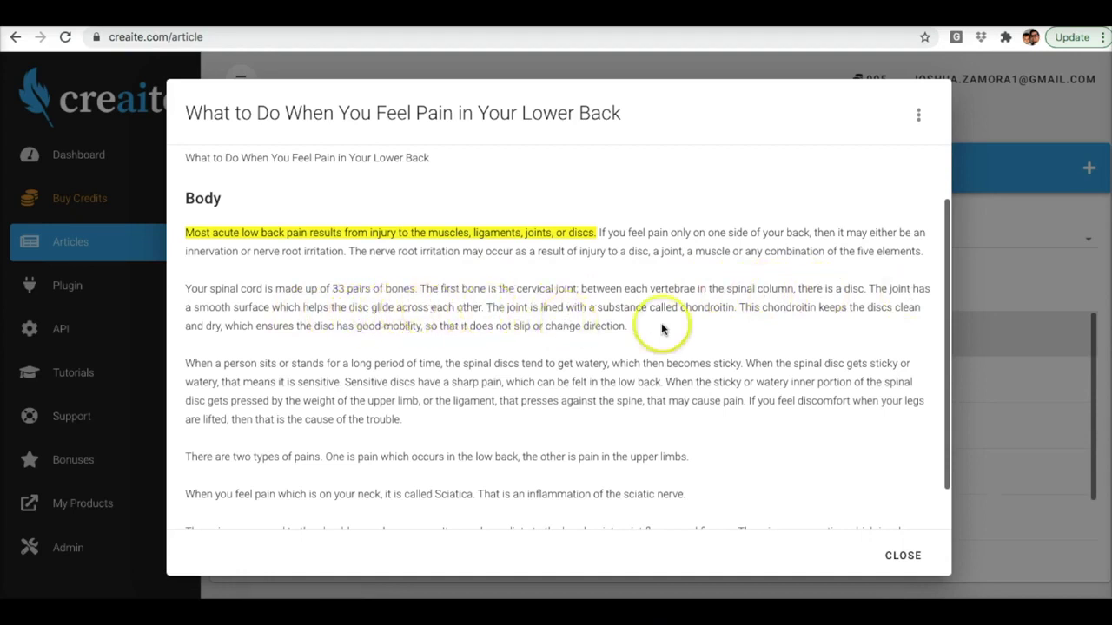
scroll(662, 328, down, 1)
Step: Select the article body from 'If you feel pain only on one side' to the end
scroll(677, 343, down, 1)
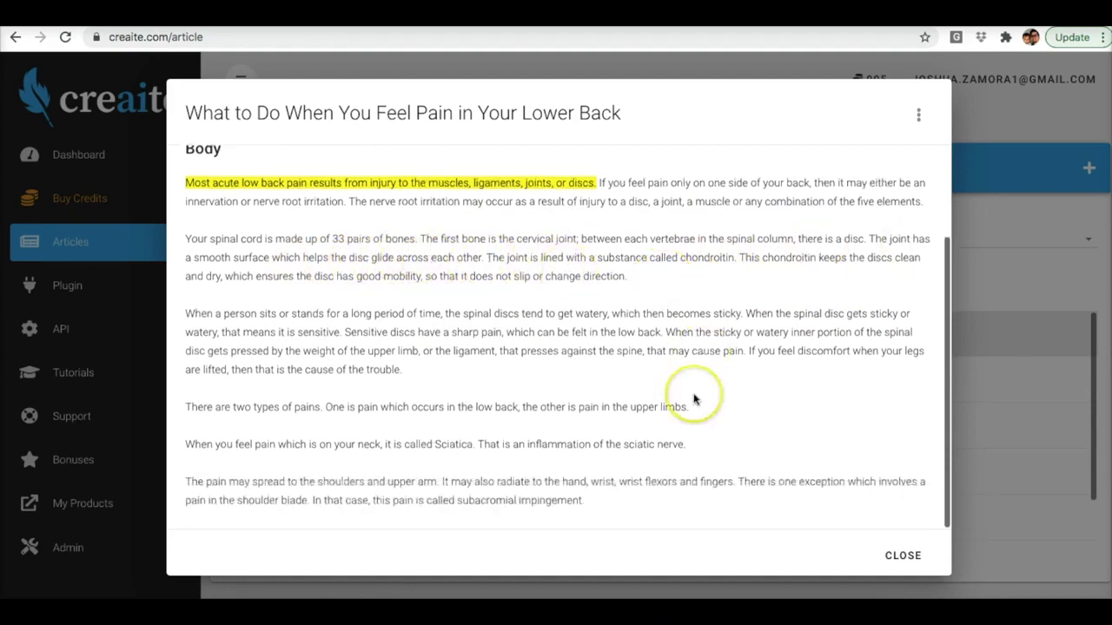
scroll(513, 287, up, 1)
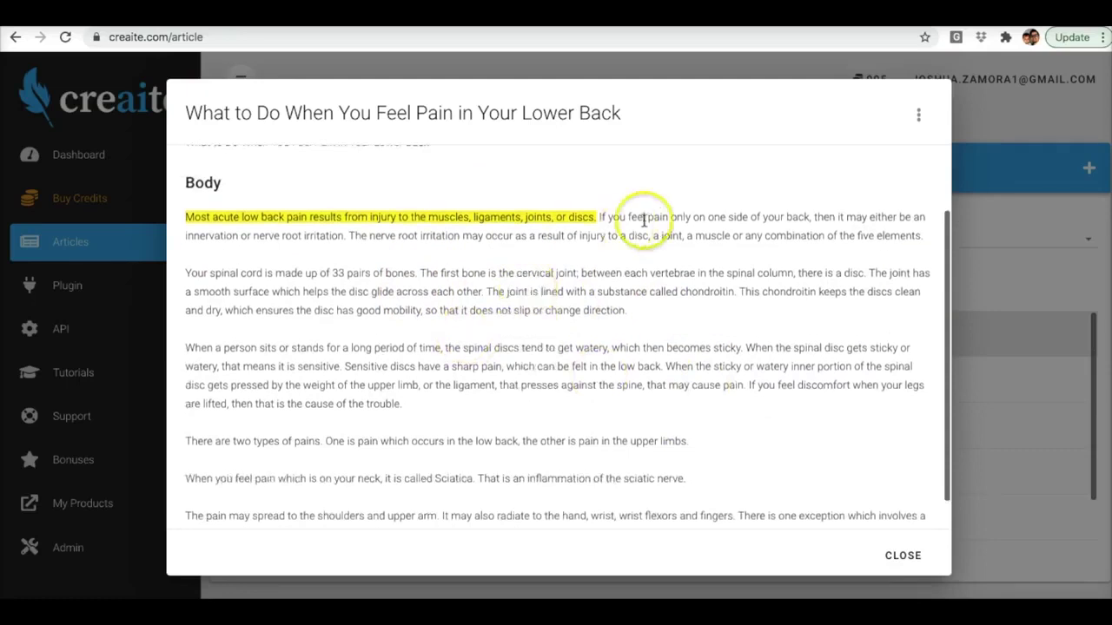
scroll(566, 375, down, 1)
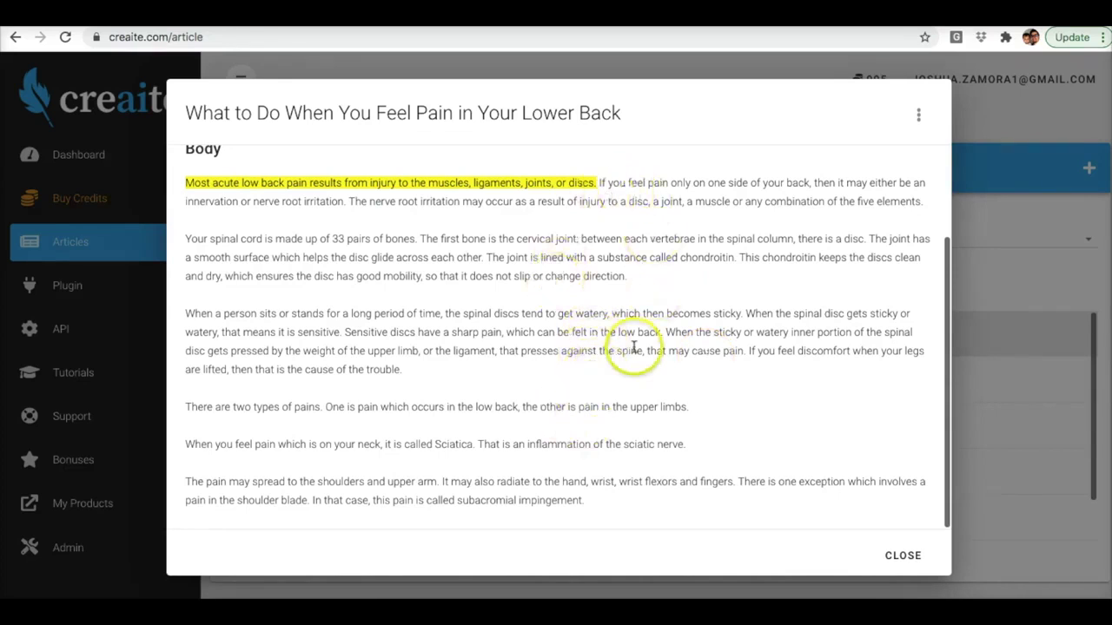
drag(586, 501, 606, 286)
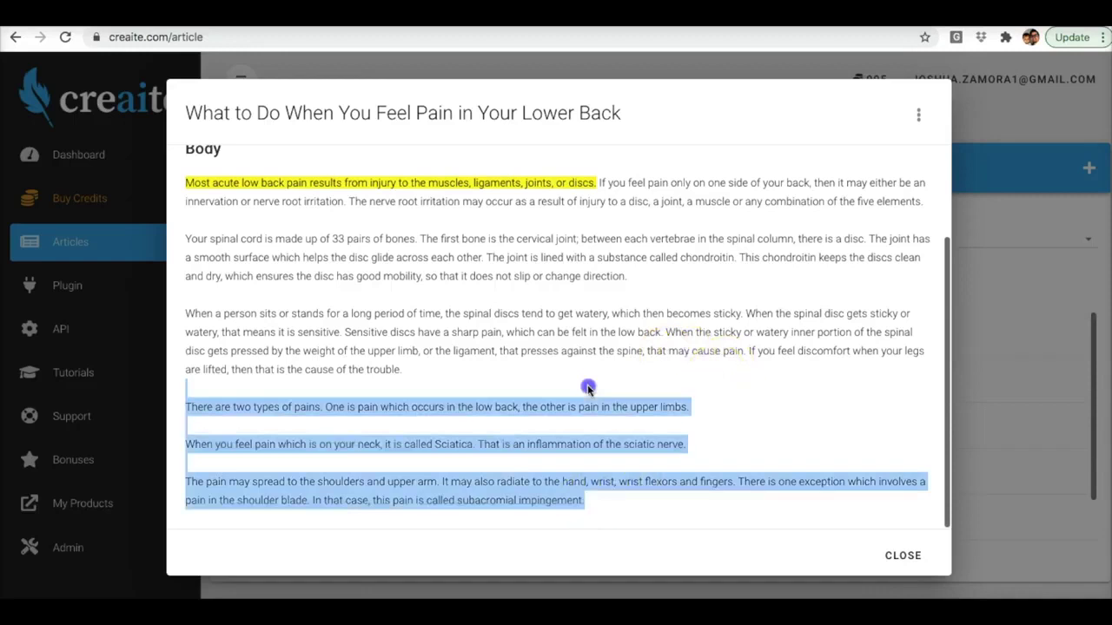
click(625, 302)
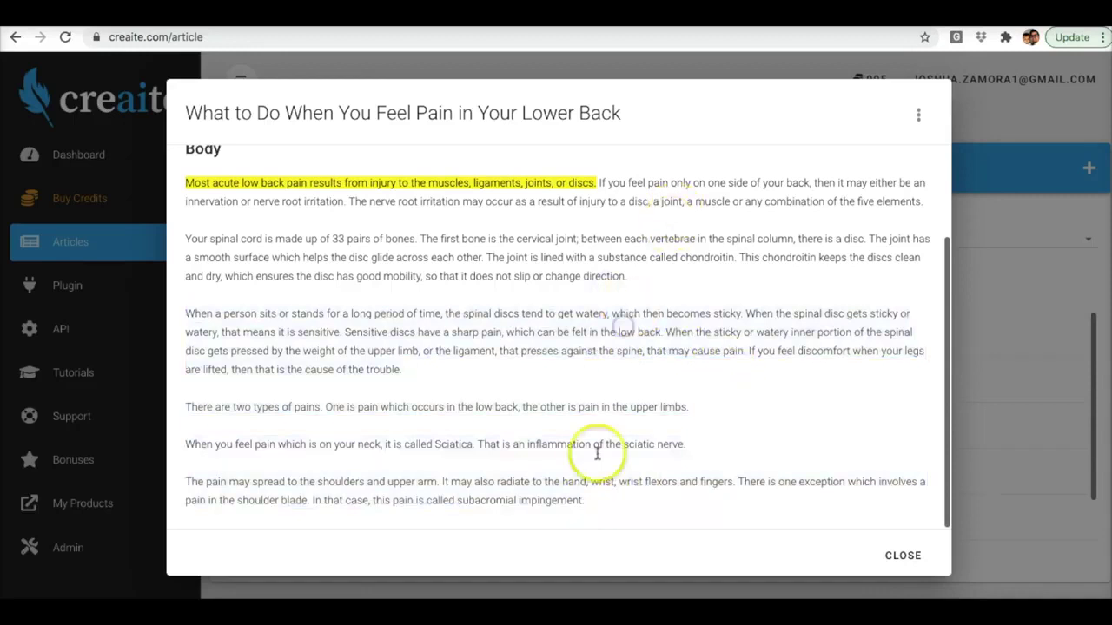
drag(596, 509, 602, 190)
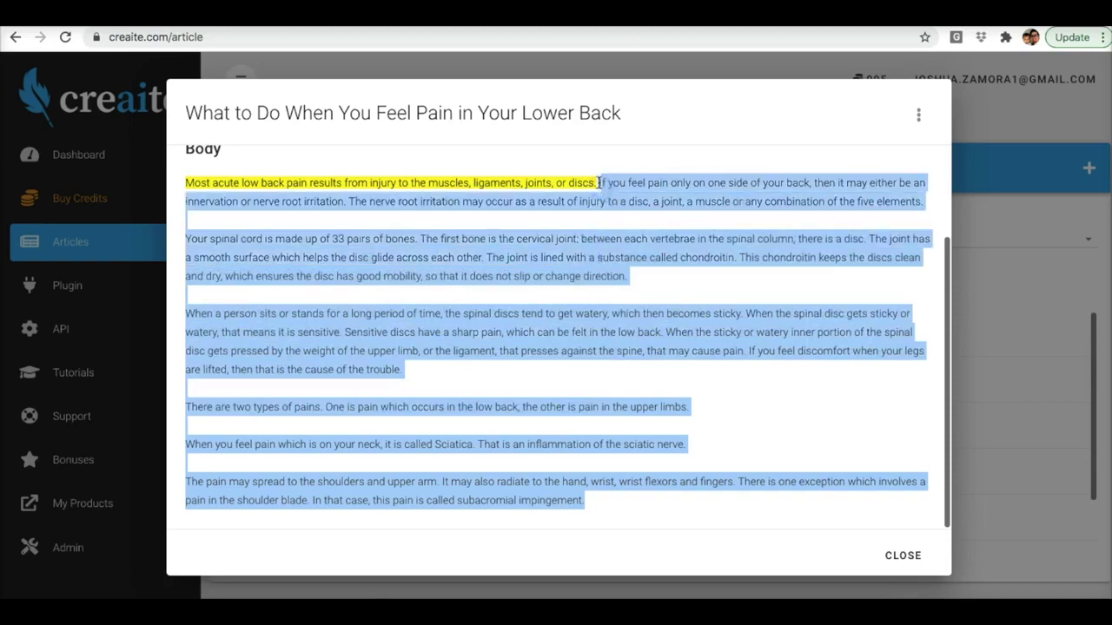
drag(599, 183, 641, 496)
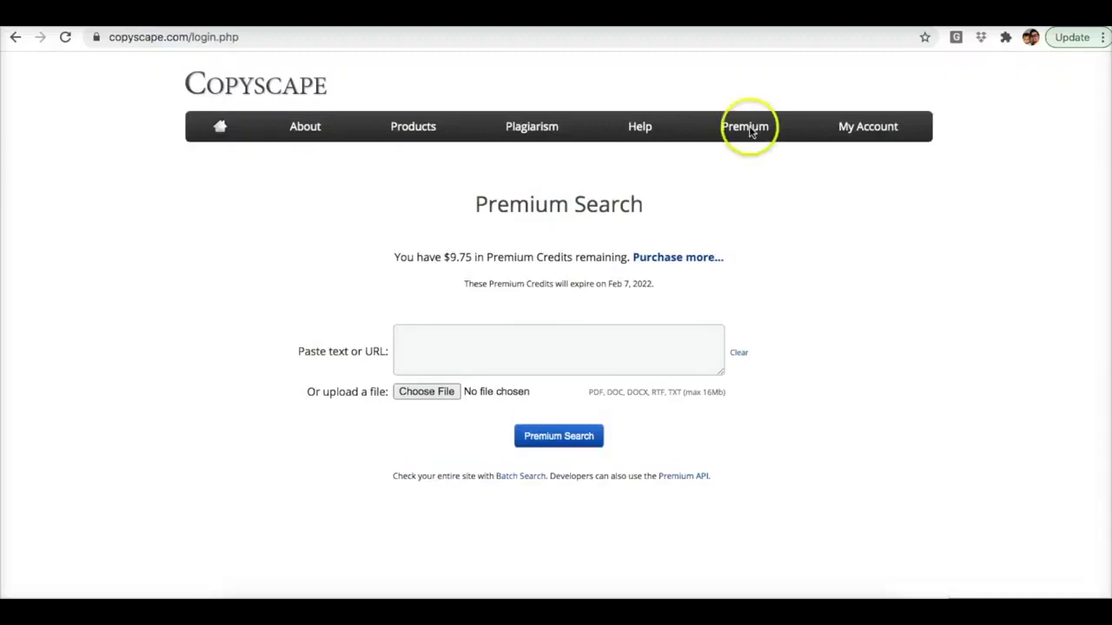
Step: Paste the back-pain body into Copyscape and run Premium Search: 309 words, no results
click(533, 352)
key(ctrl+v)
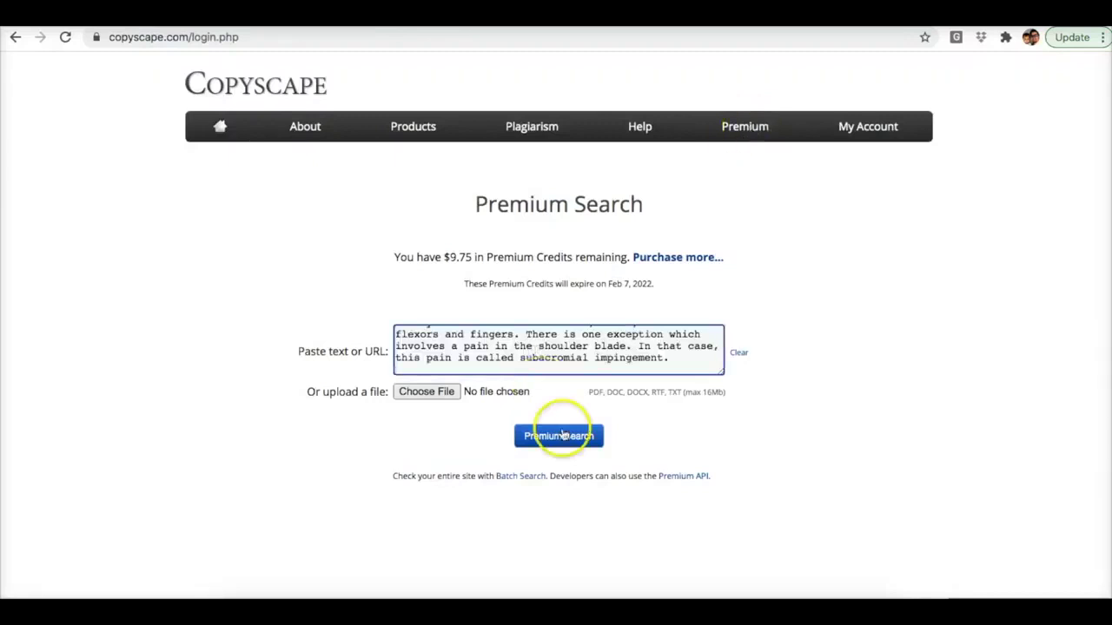
click(562, 438)
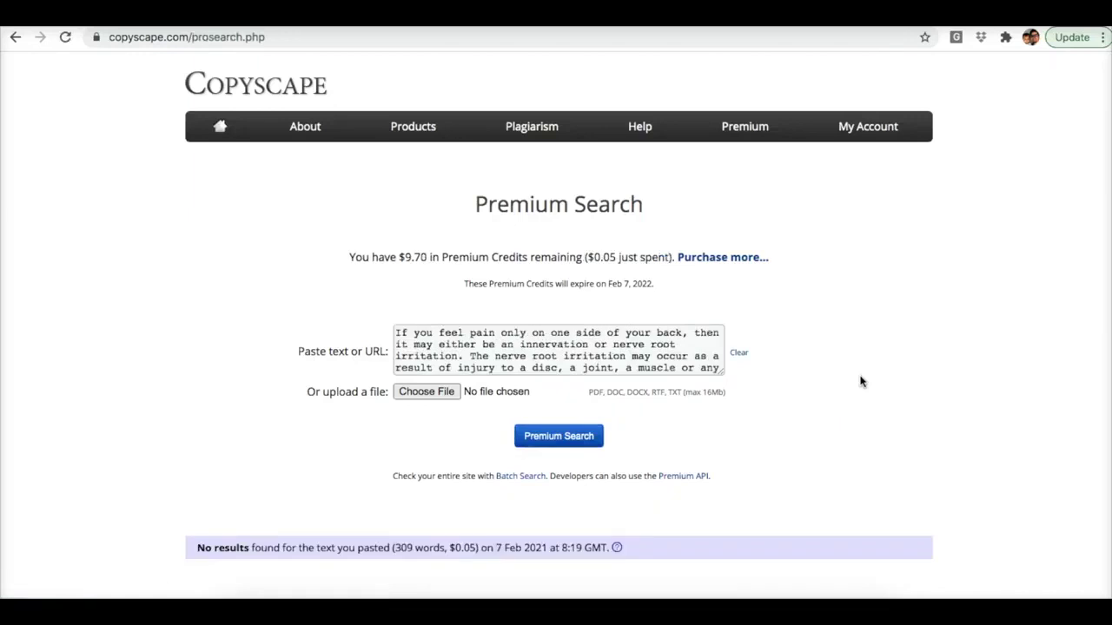
scroll(326, 471, down, 2)
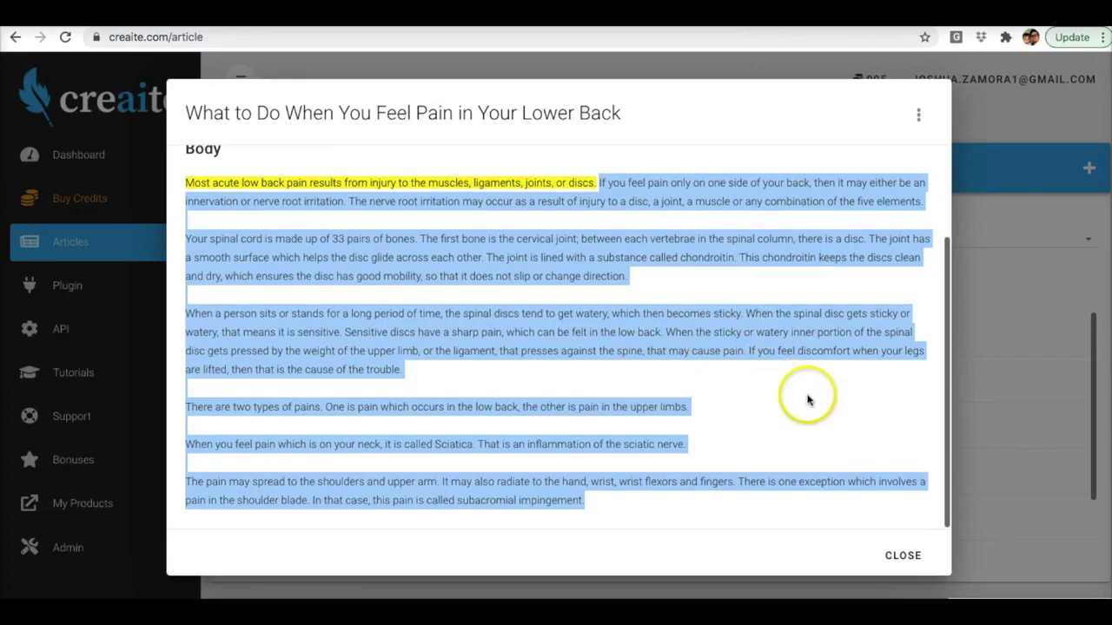
Step: Switch to the Email Copywriting article and select the old back-pain text in Copyscape
click(902, 555)
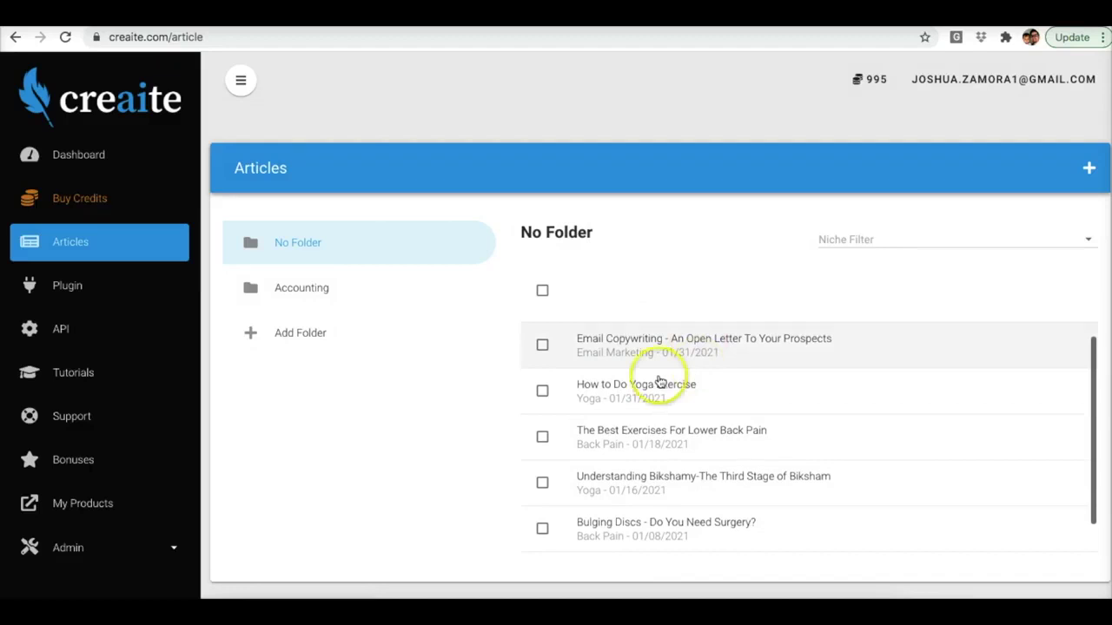
click(659, 382)
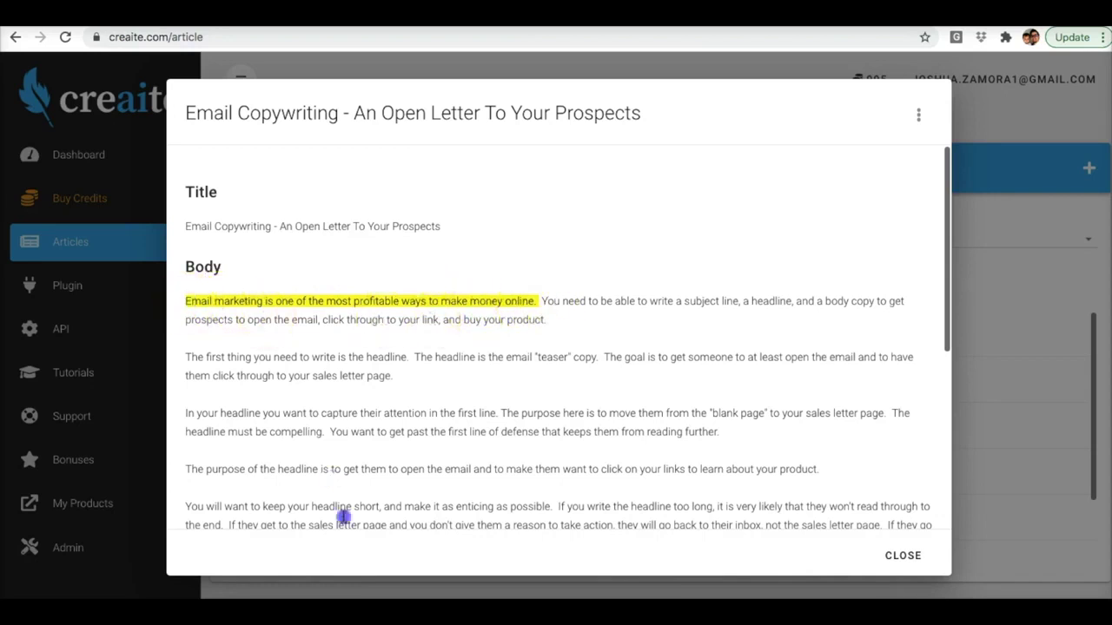
mouse_move(343, 516)
mouse_down()
mouse_move(417, 491)
mouse_move(428, 502)
mouse_up()
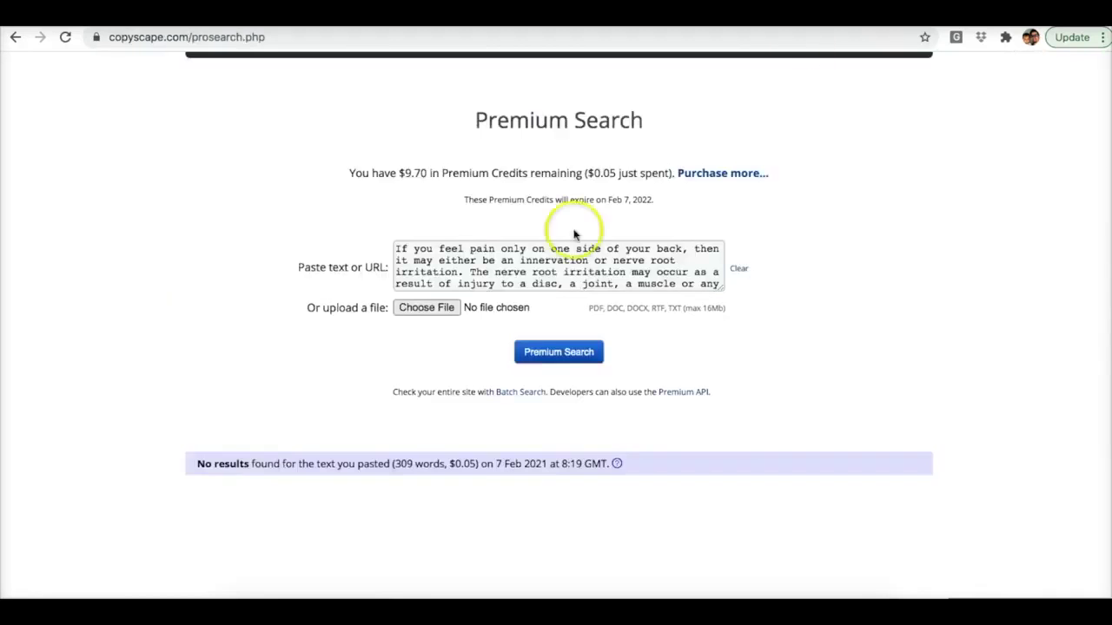
click(536, 252)
key(ctrl+a)
Step: Replace Copyscape's text with the Email Copywriting body and run Premium Search on it
key(ctrl+v)
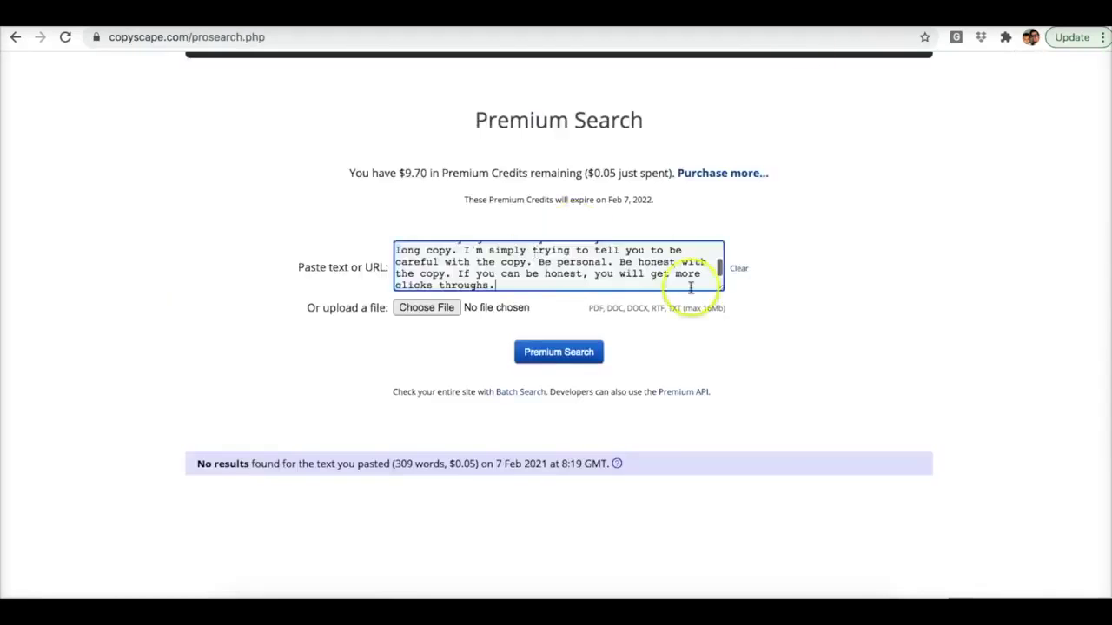
click(590, 353)
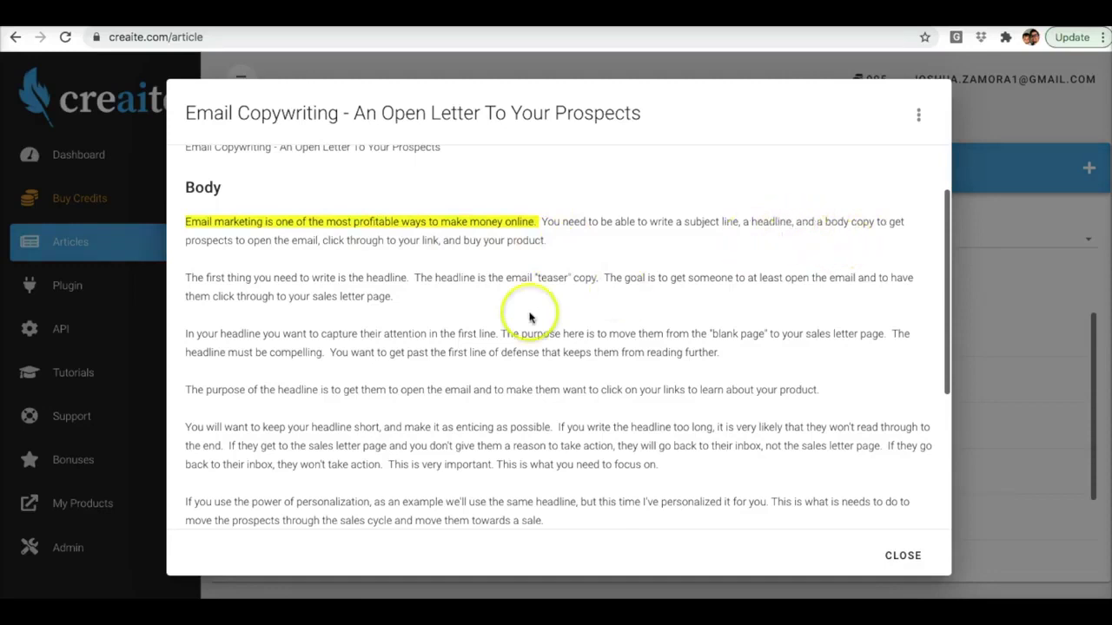
scroll(529, 317, down, 1)
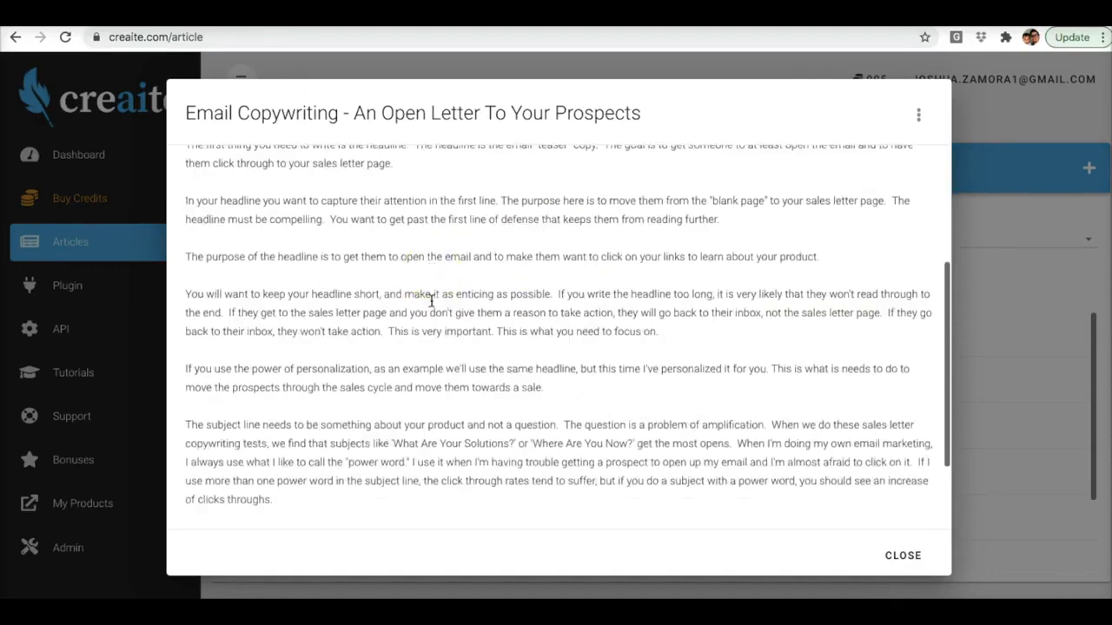
Step: Close the Email Copywriting article and begin a new article from the Articles list
scroll(431, 301, down, 2)
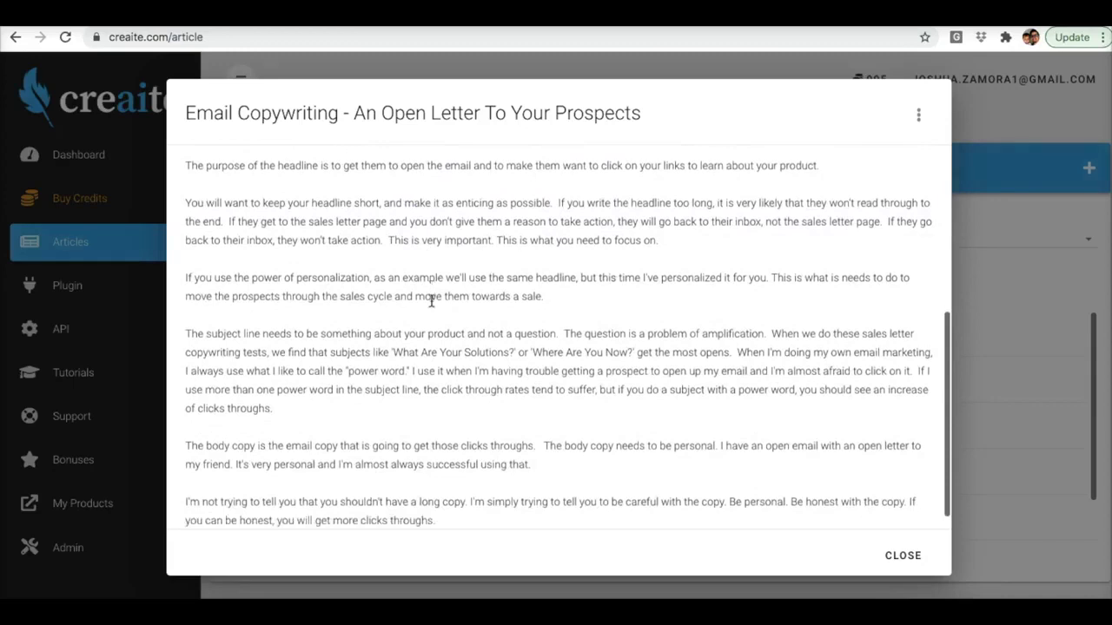
click(906, 556)
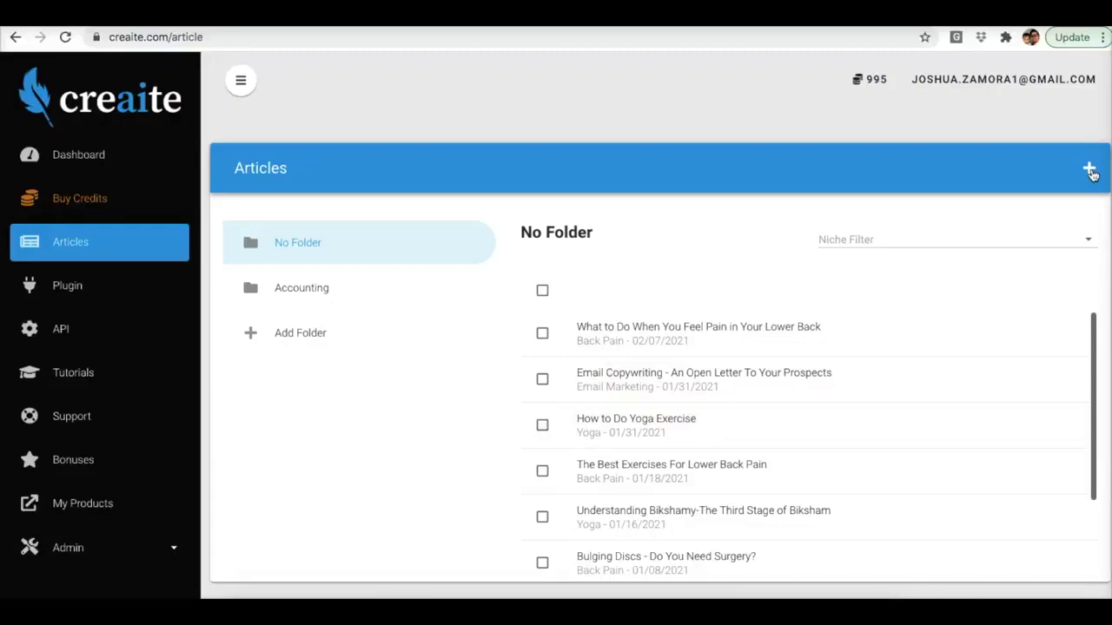
click(1090, 170)
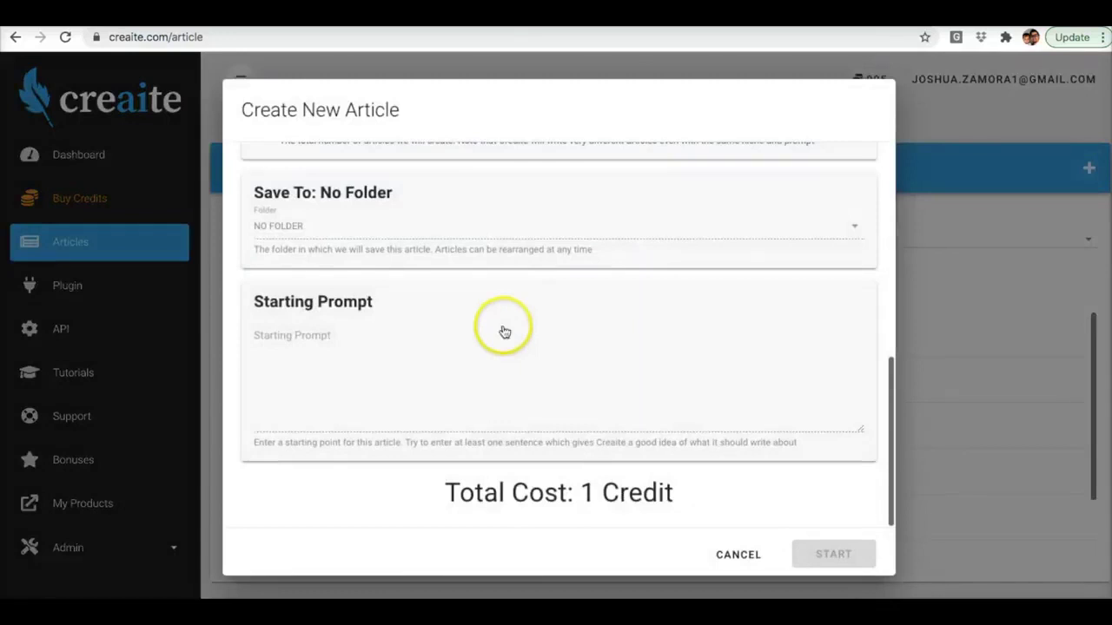
Step: Review the Create New Article fields, leaving it a Standard English article with no niche
scroll(538, 156, up, 10)
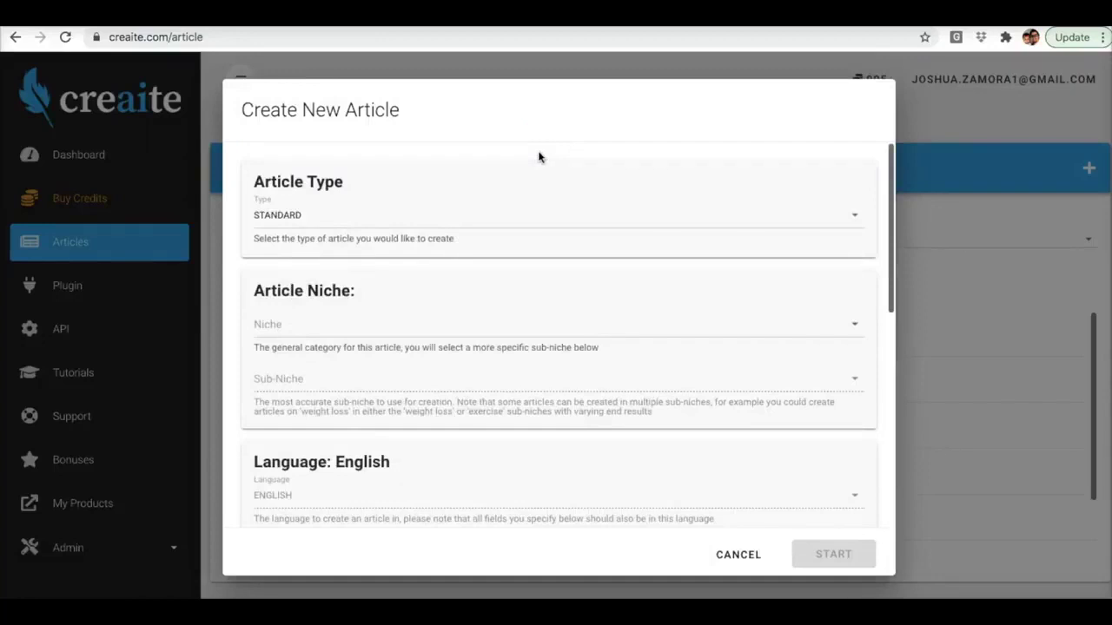
click(598, 261)
scroll(598, 261, down, 1)
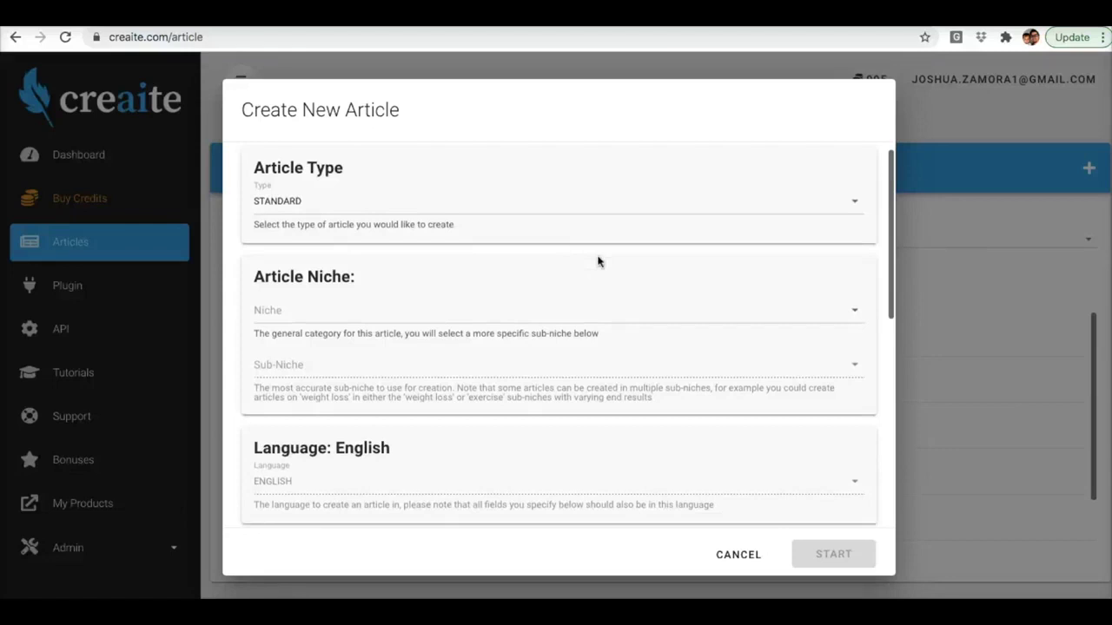
scroll(597, 261, down, 2)
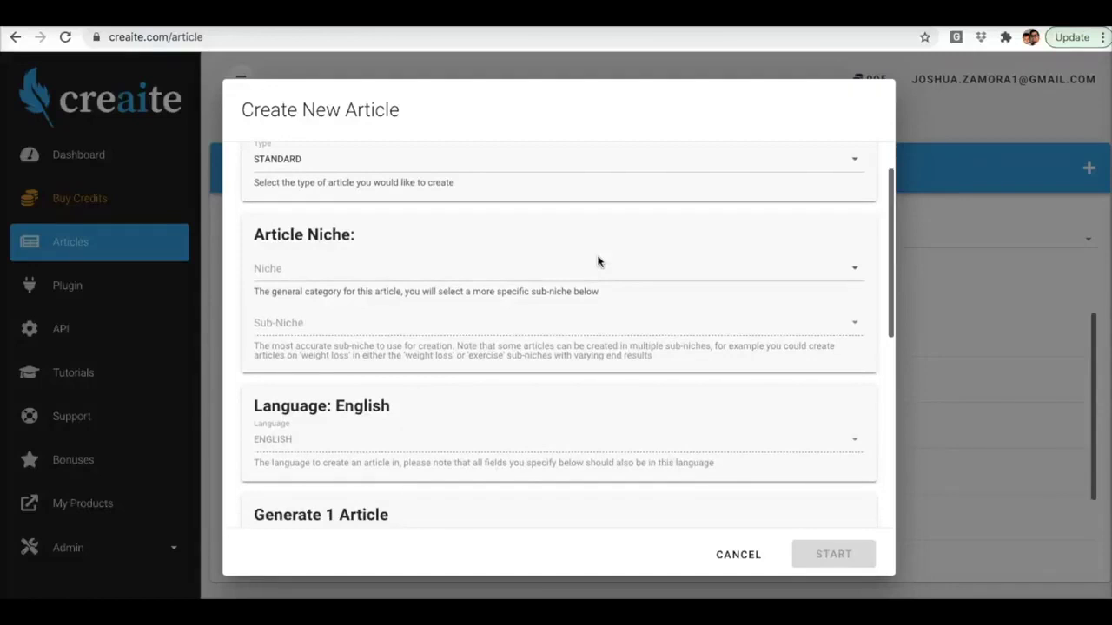
click(694, 262)
click(744, 267)
click(523, 277)
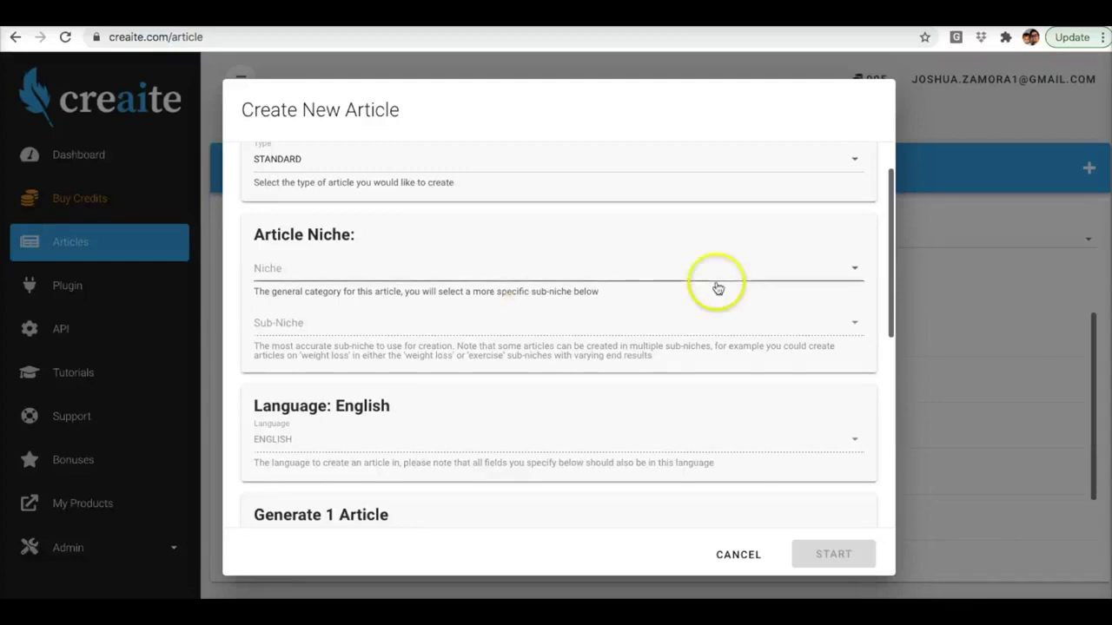
scroll(704, 291, down, 1)
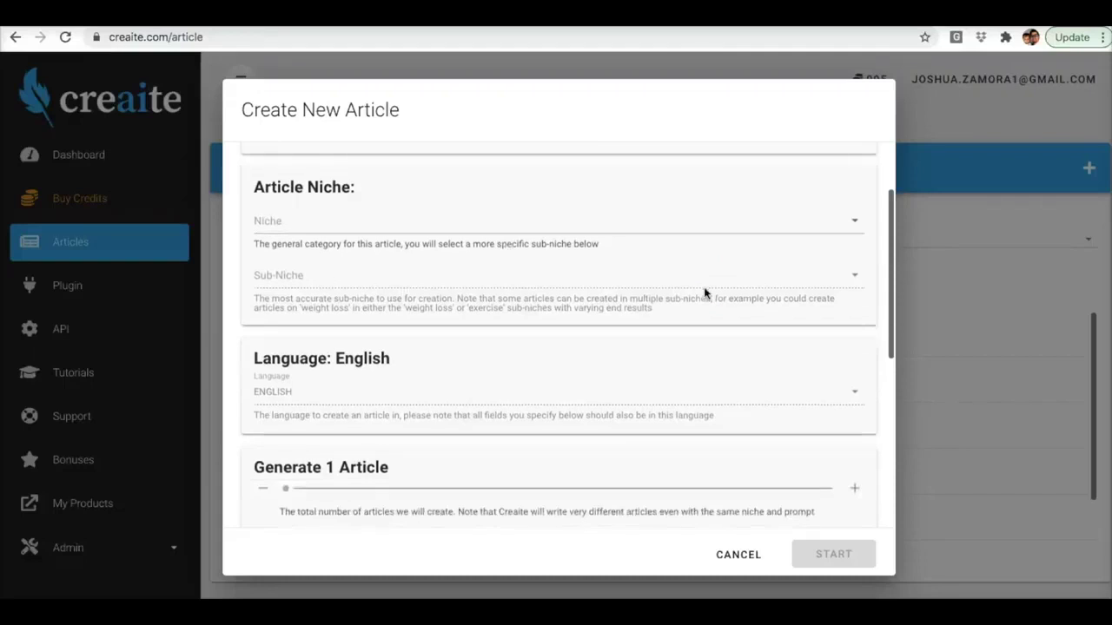
scroll(704, 293, up, 2)
click(441, 217)
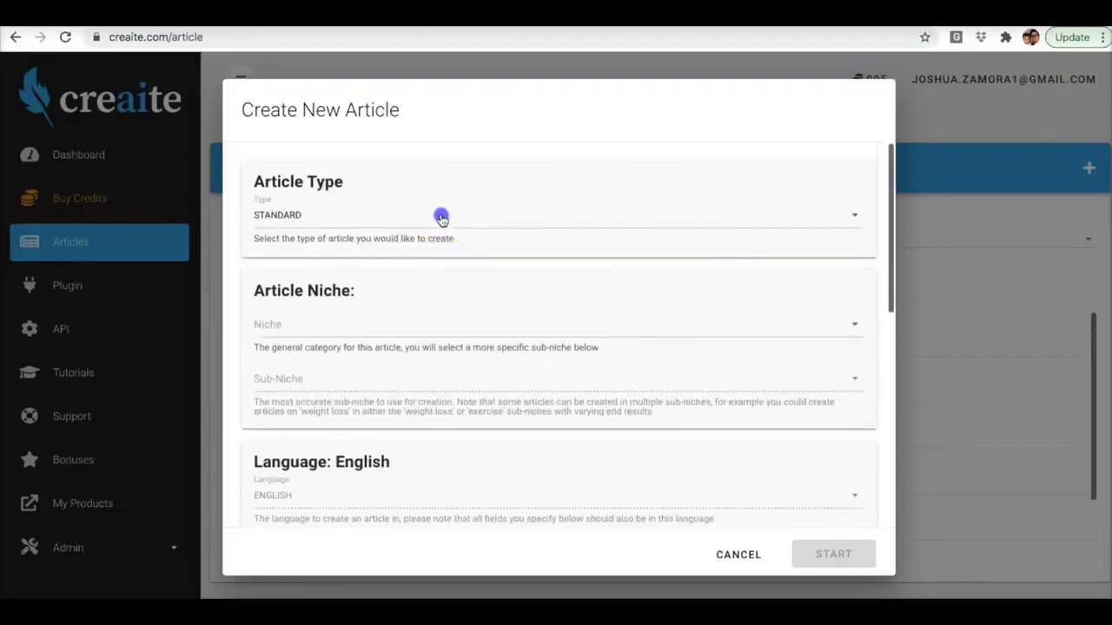
Step: Set the new article's type to Q&A
click(323, 267)
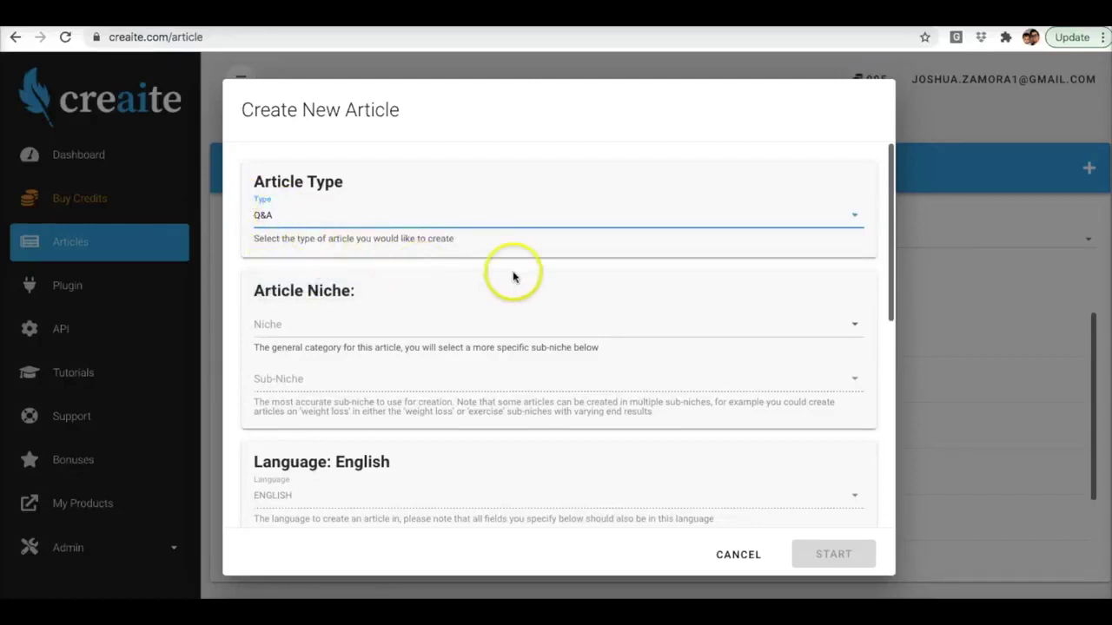
scroll(513, 277, down, 1)
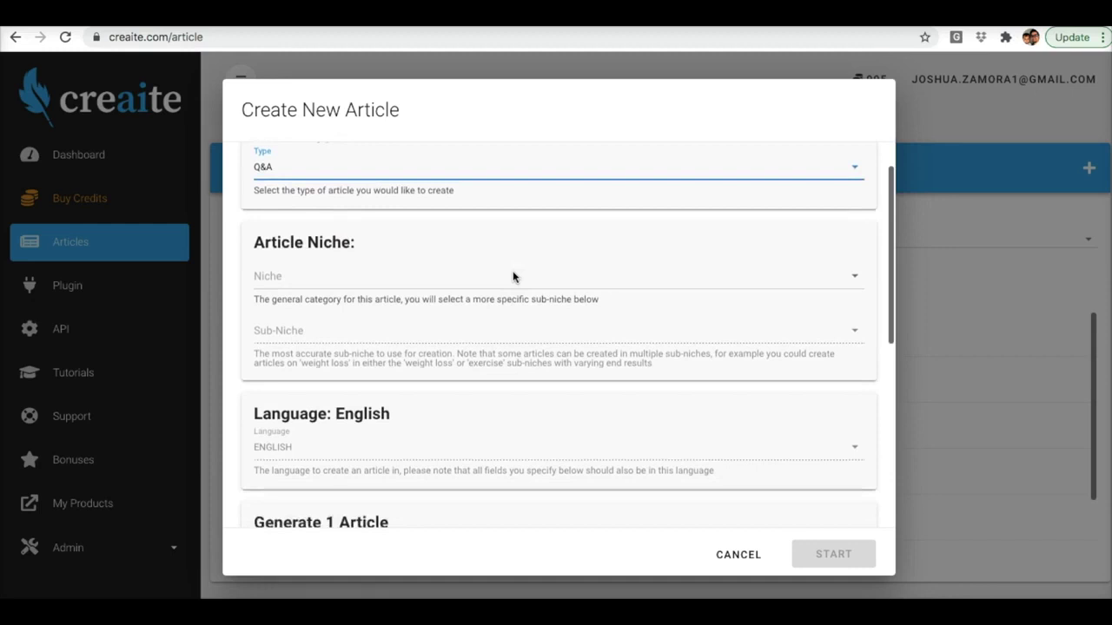
scroll(513, 277, down, 1)
scroll(513, 278, down, 3)
scroll(513, 277, down, 2)
scroll(512, 277, down, 1)
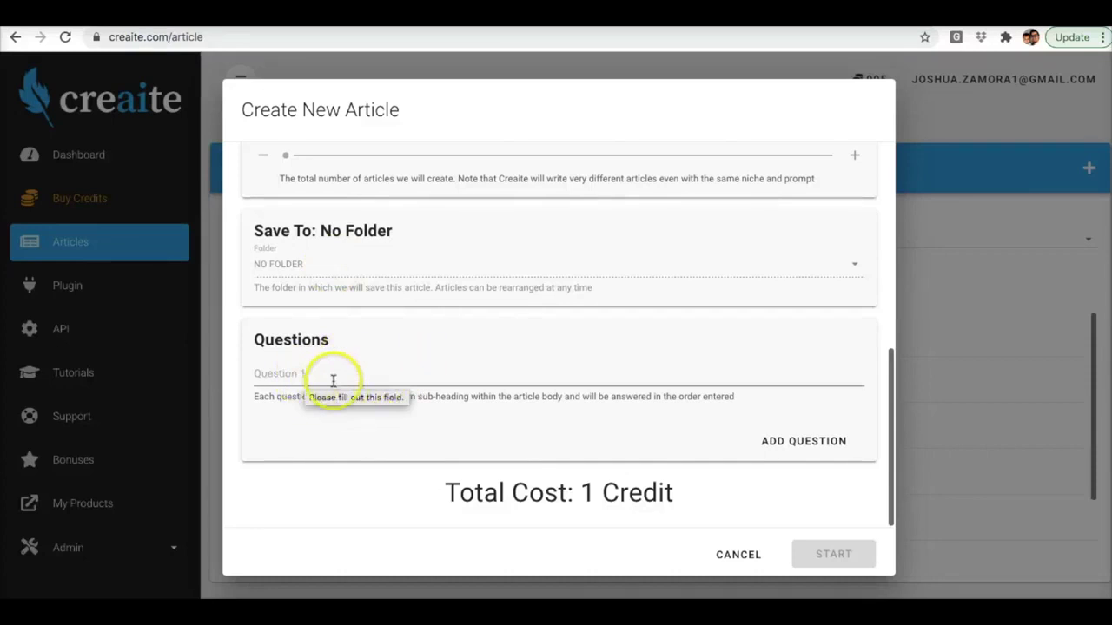
Step: Add two more question fields so the Questions section holds three empty questions
click(789, 440)
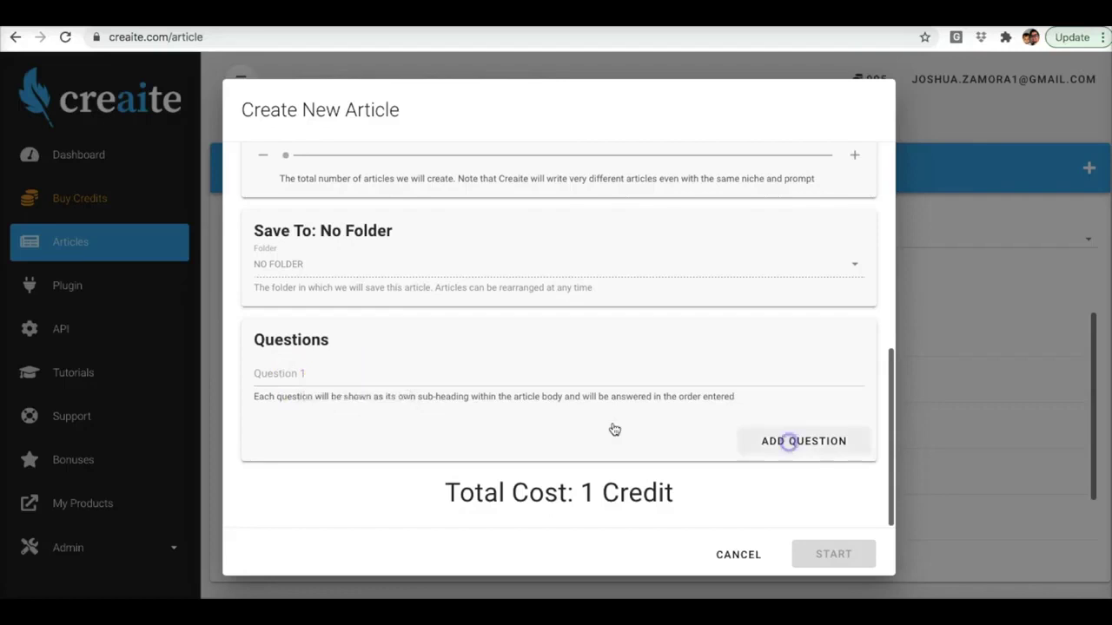
scroll(614, 429, down, 1)
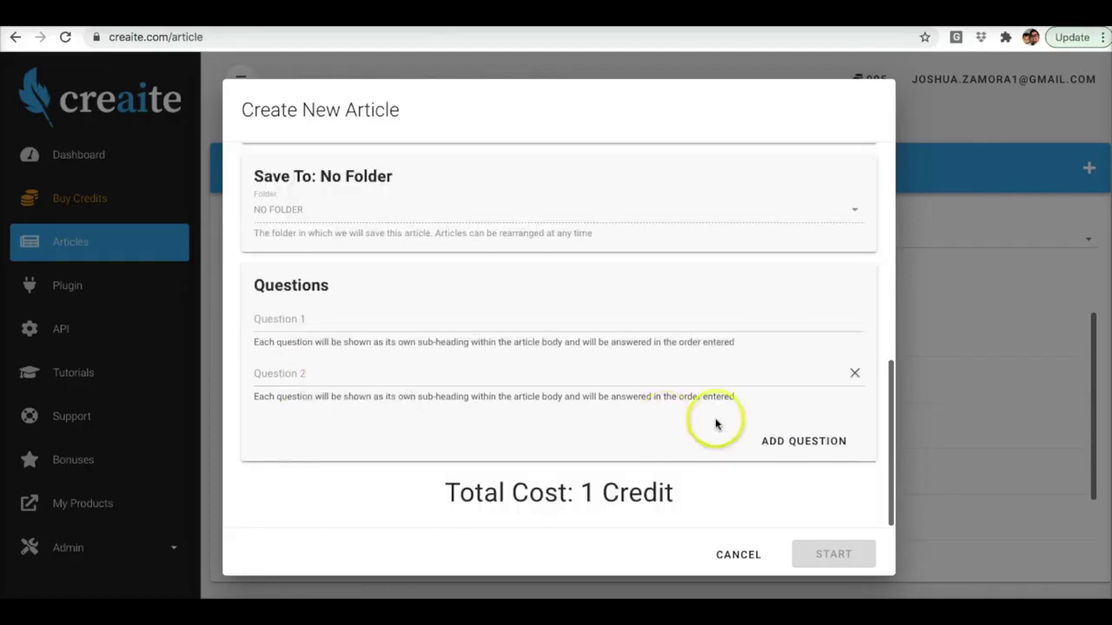
click(786, 439)
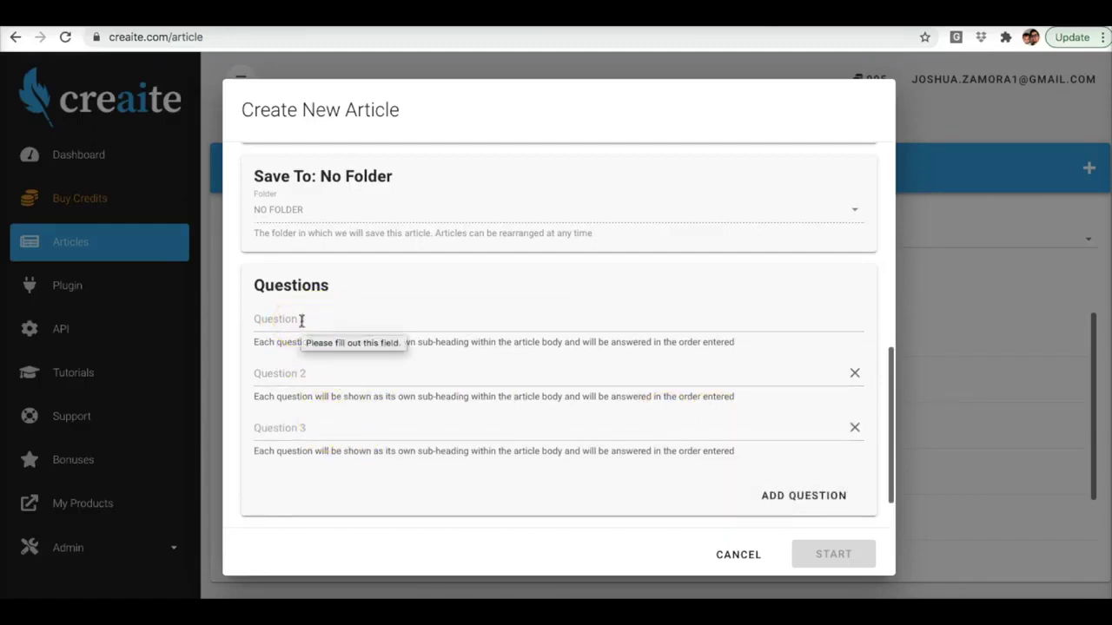
click(307, 320)
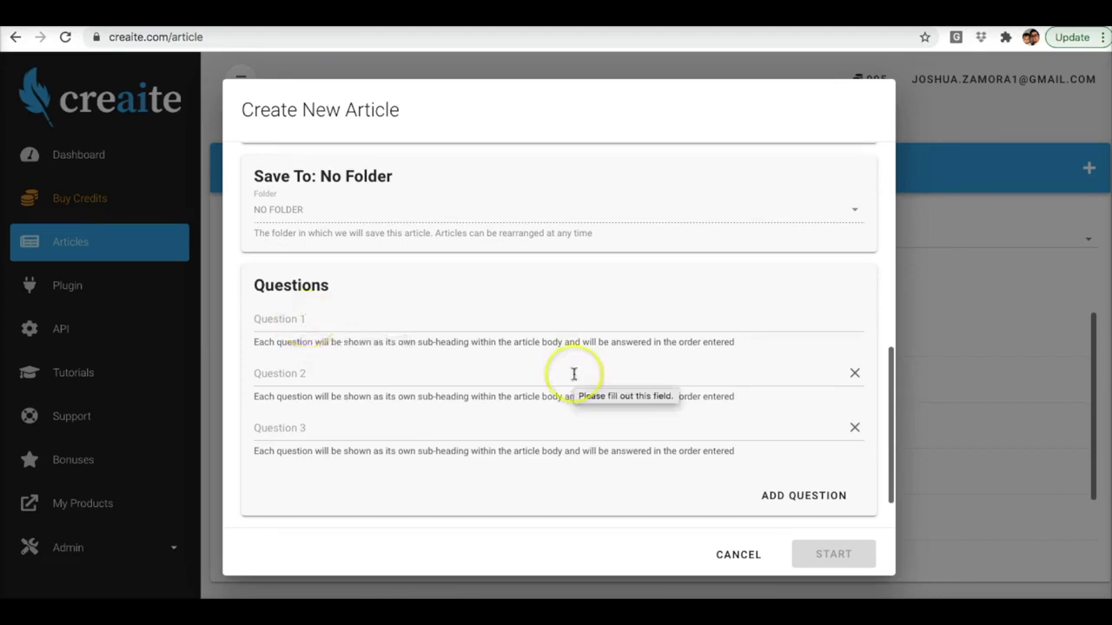
click(579, 348)
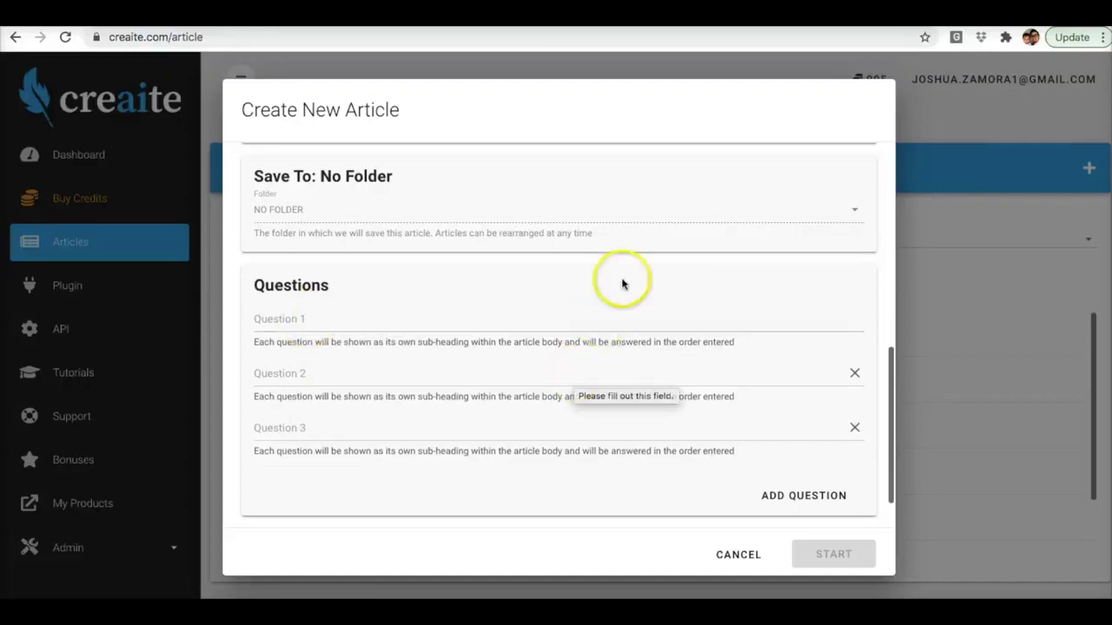
Step: Set the article niche to Business with Accounting as the sub-niche
scroll(622, 284, up, 1)
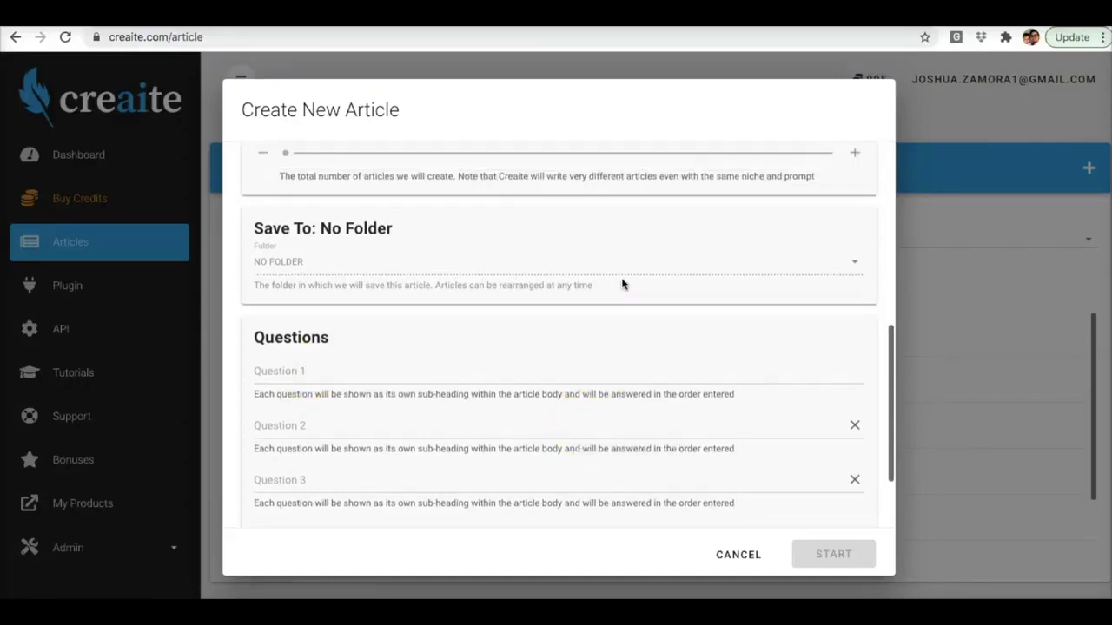
scroll(622, 284, up, 1)
scroll(622, 284, up, 1)
scroll(621, 284, up, 1)
scroll(622, 284, up, 3)
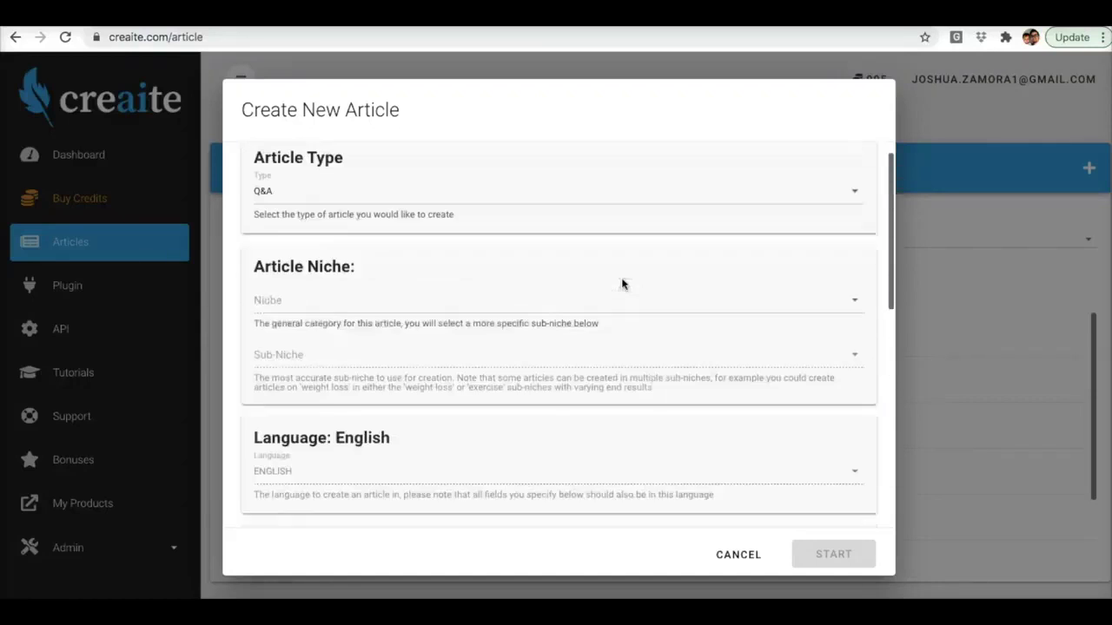
click(368, 213)
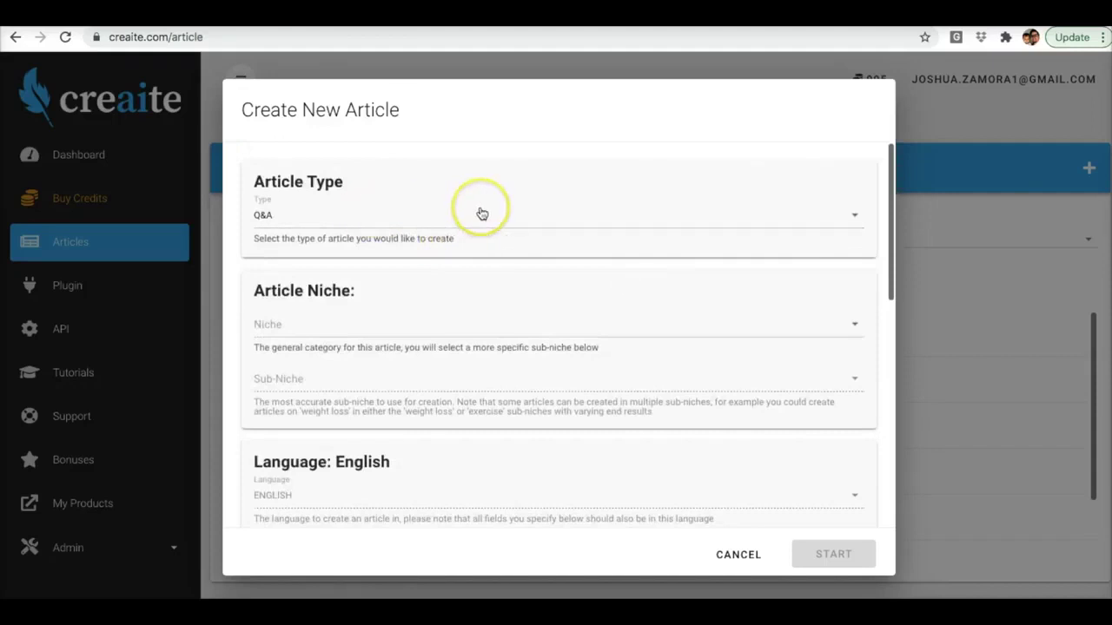
scroll(479, 214, down, 1)
scroll(479, 214, down, 2)
scroll(479, 209, down, 1)
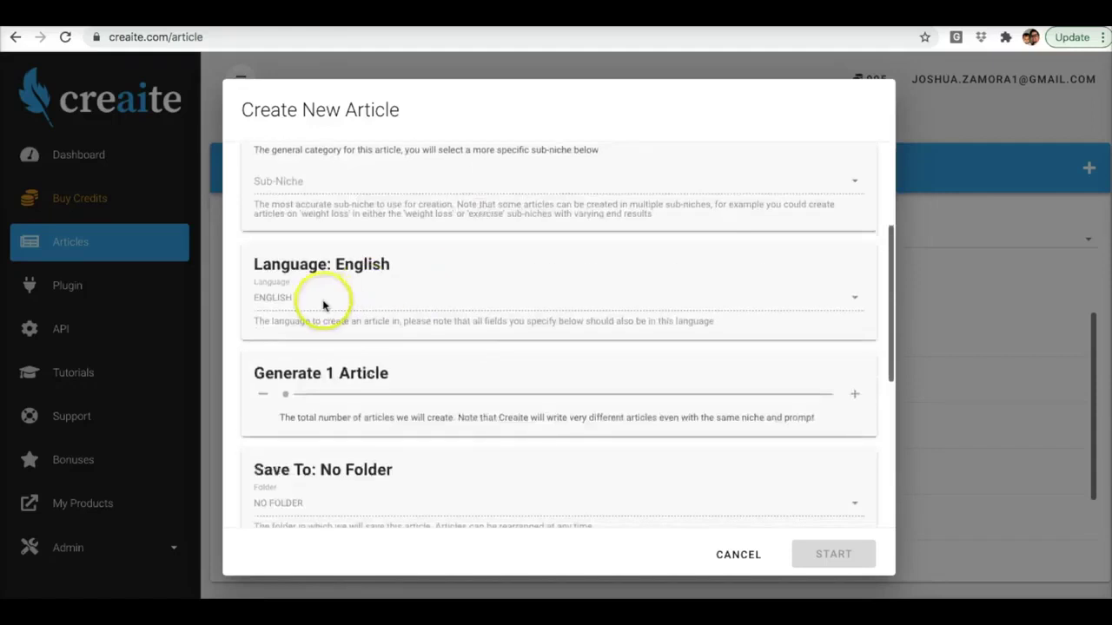
scroll(368, 289, up, 2)
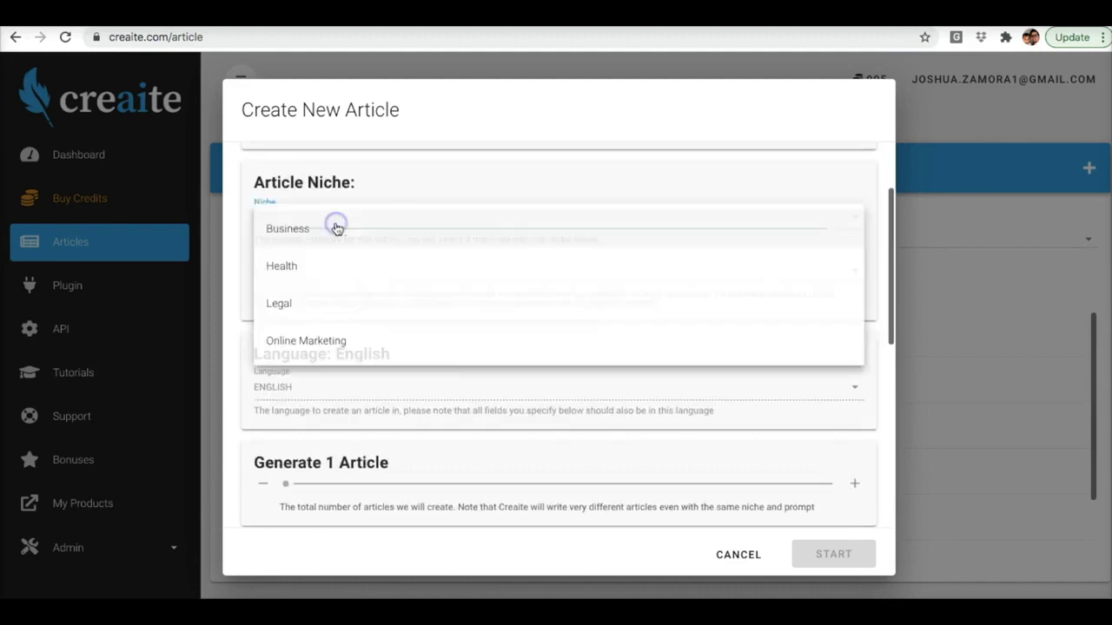
click(323, 229)
click(307, 280)
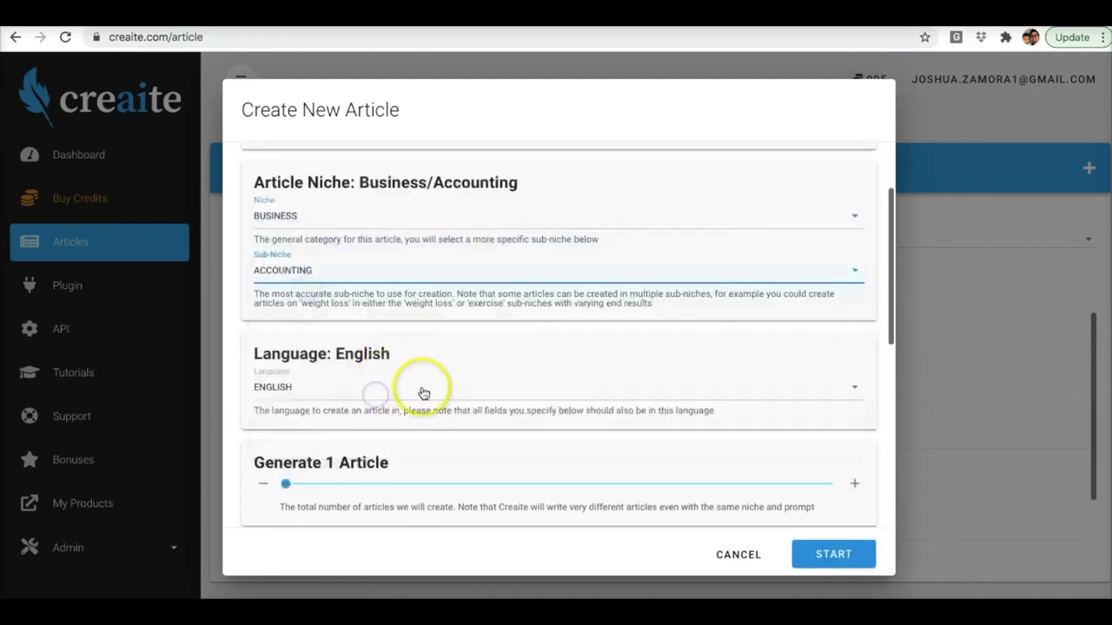
Step: Browse the available article languages, keeping English selected
click(446, 405)
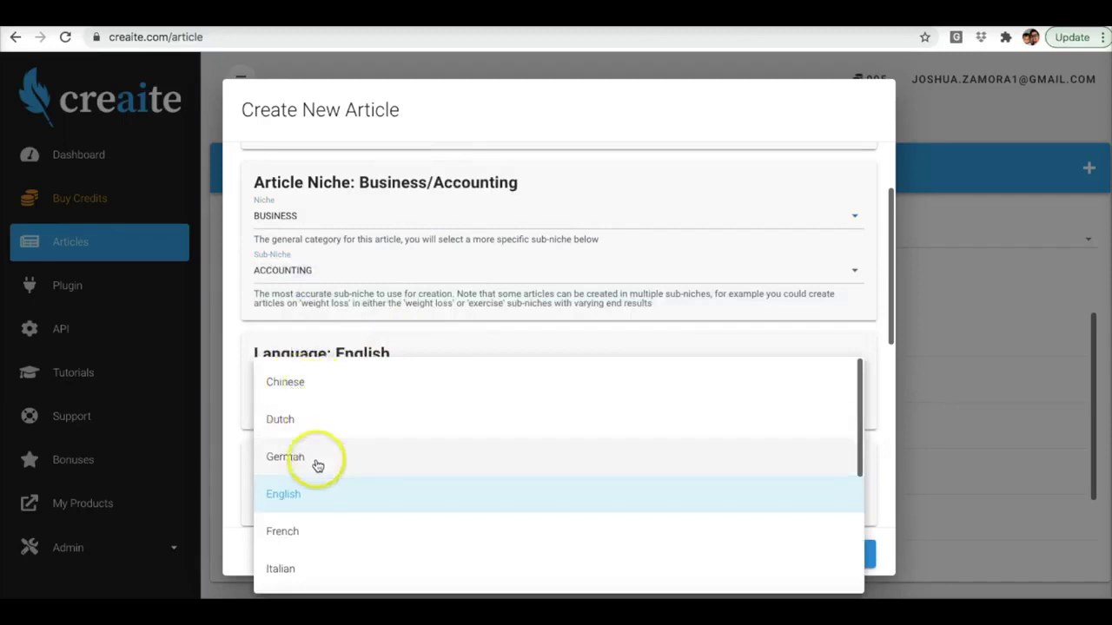
scroll(318, 465, down, 1)
scroll(303, 496, down, 1)
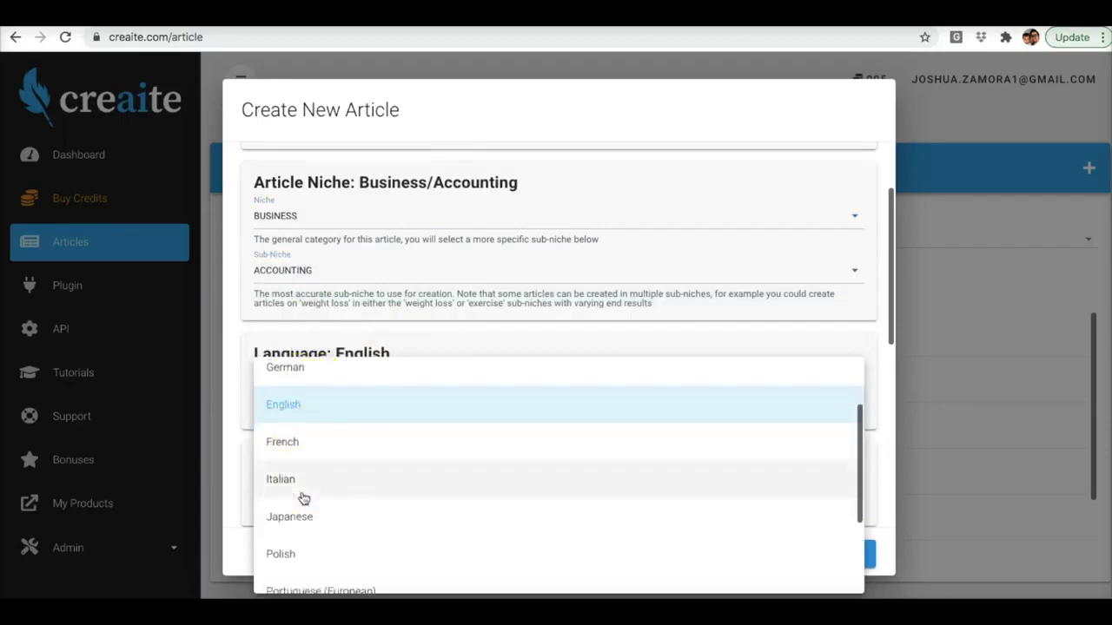
scroll(303, 496, down, 2)
scroll(303, 498, down, 1)
click(352, 499)
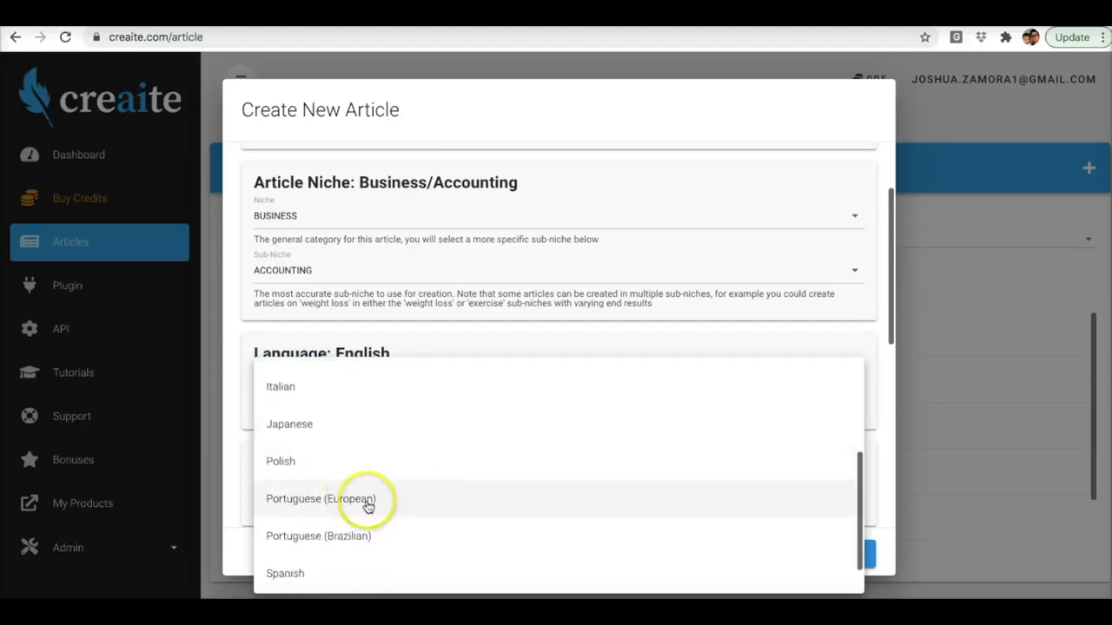
scroll(409, 501, down, 1)
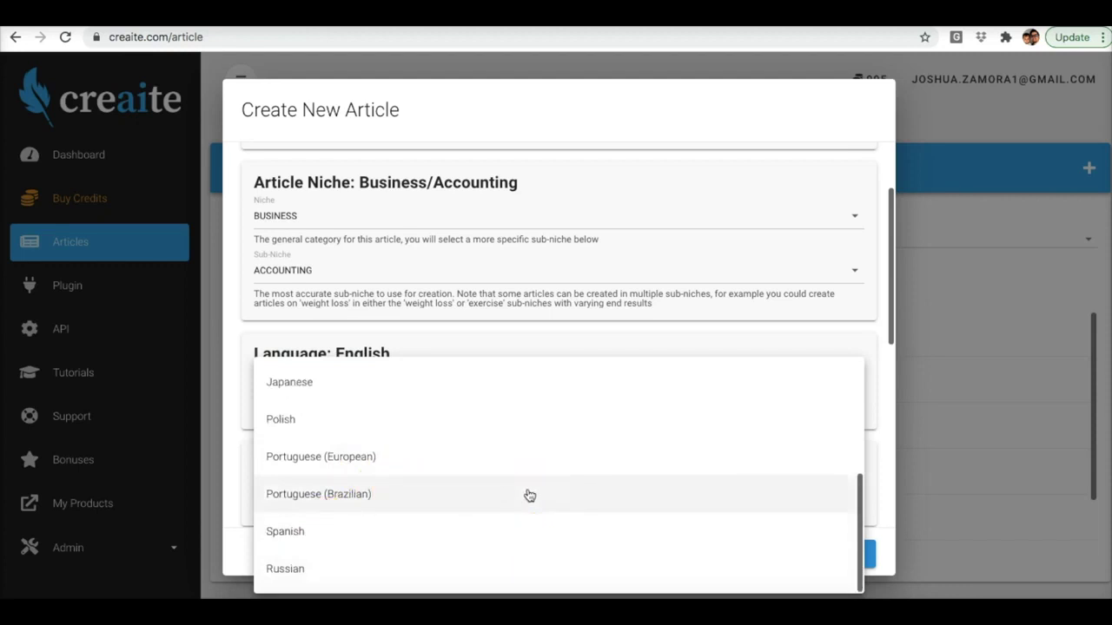
click(467, 404)
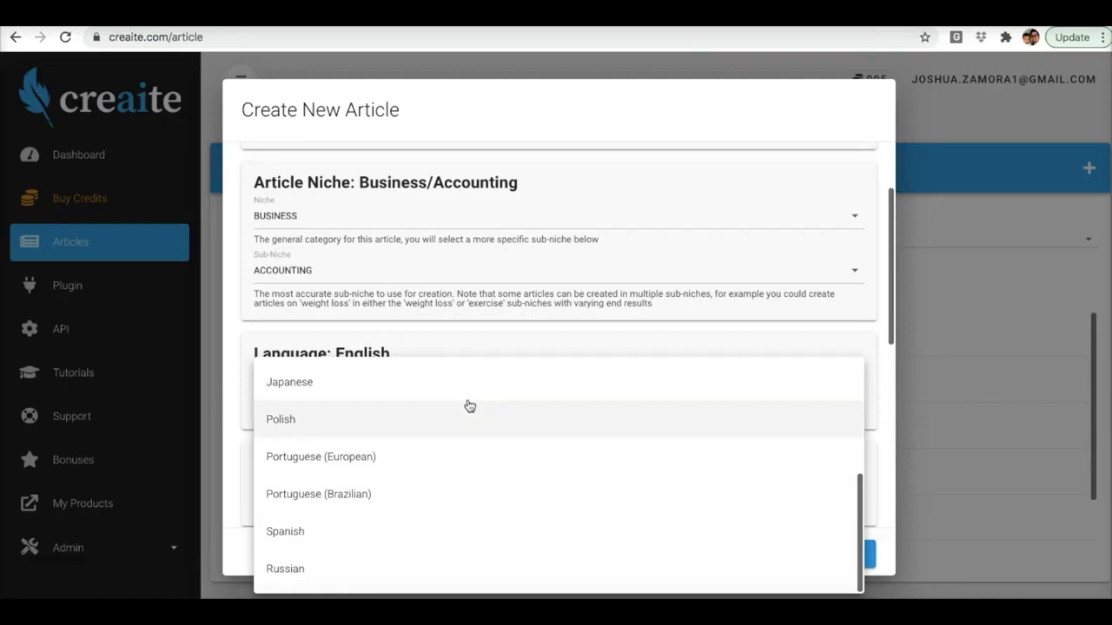
click(483, 328)
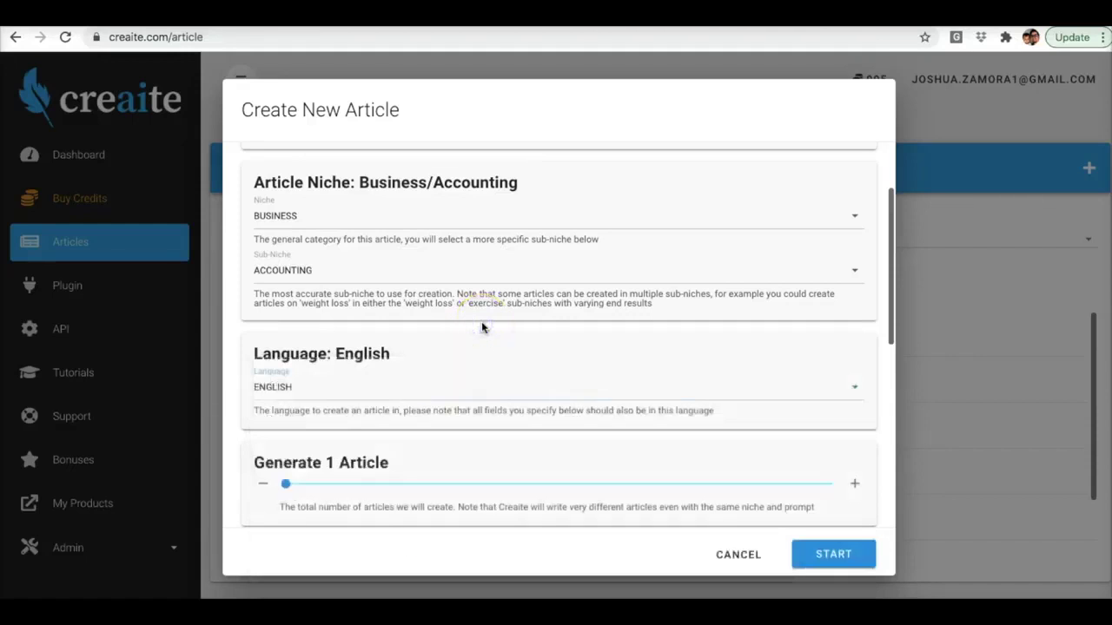
Step: Raise the number of articles to generate to five
click(430, 367)
scroll(499, 352, down, 3)
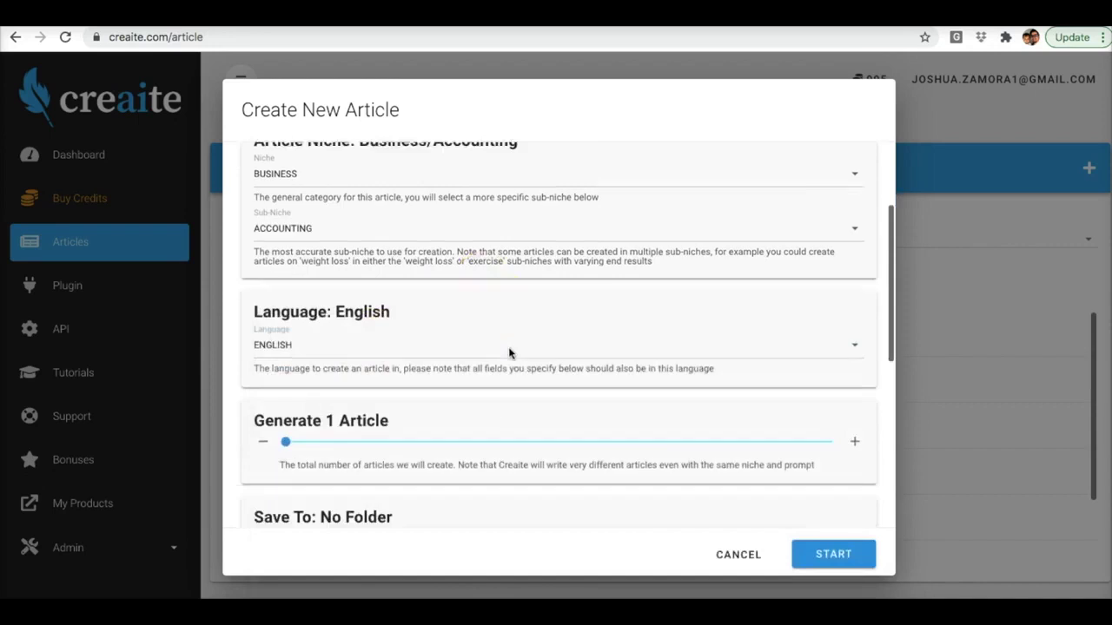
click(500, 352)
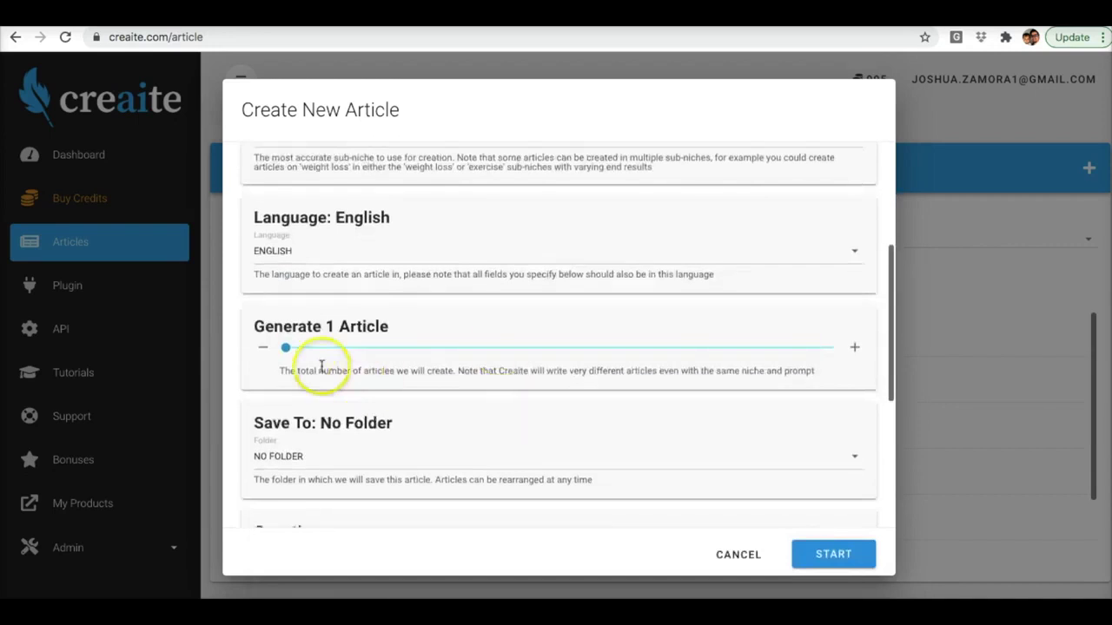
click(854, 347)
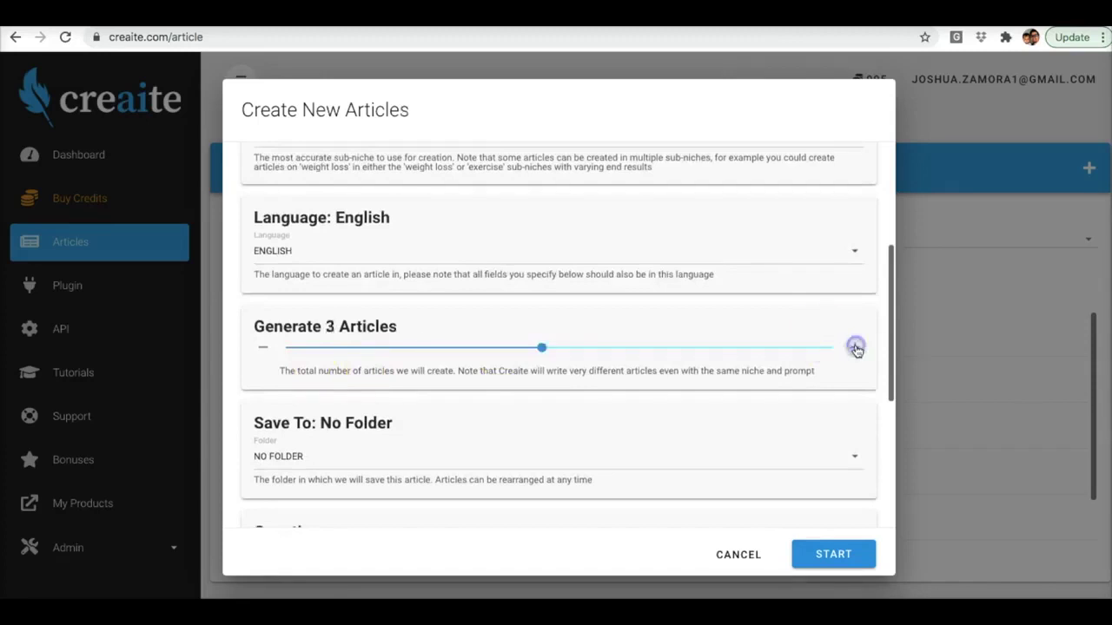
click(854, 347)
click(856, 348)
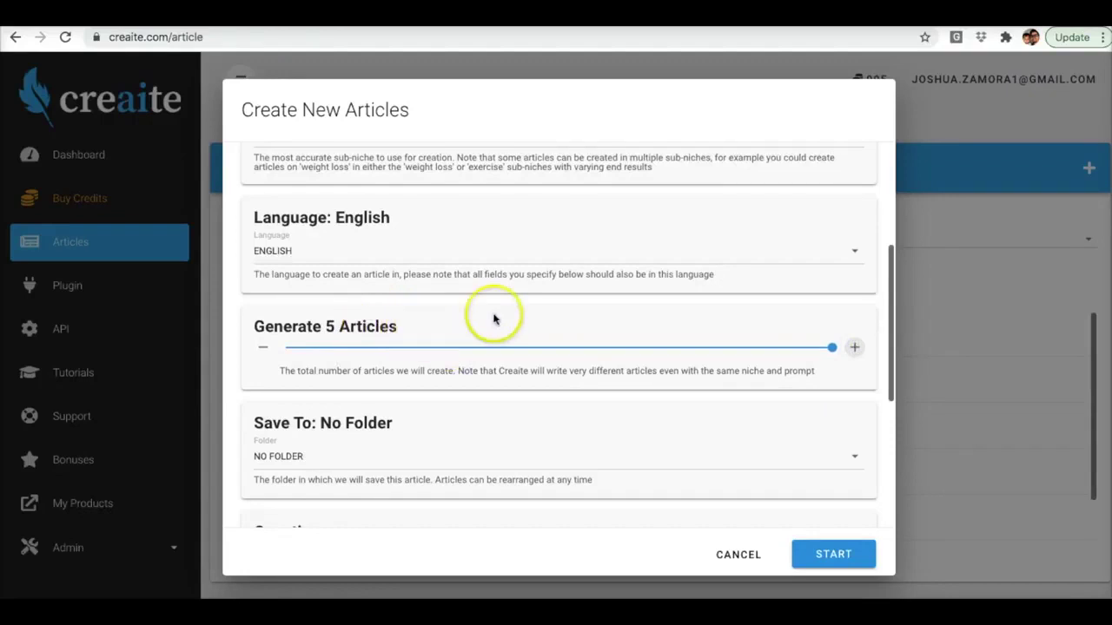
Step: Cancel the new-article form without creating any articles
scroll(546, 315, down, 1)
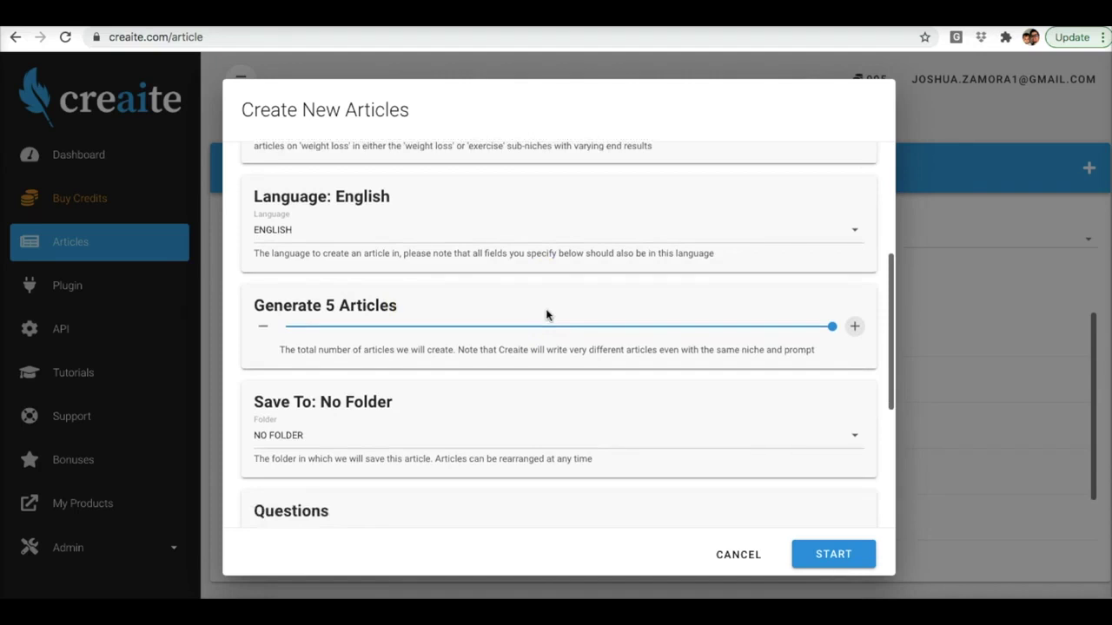
scroll(546, 314, down, 3)
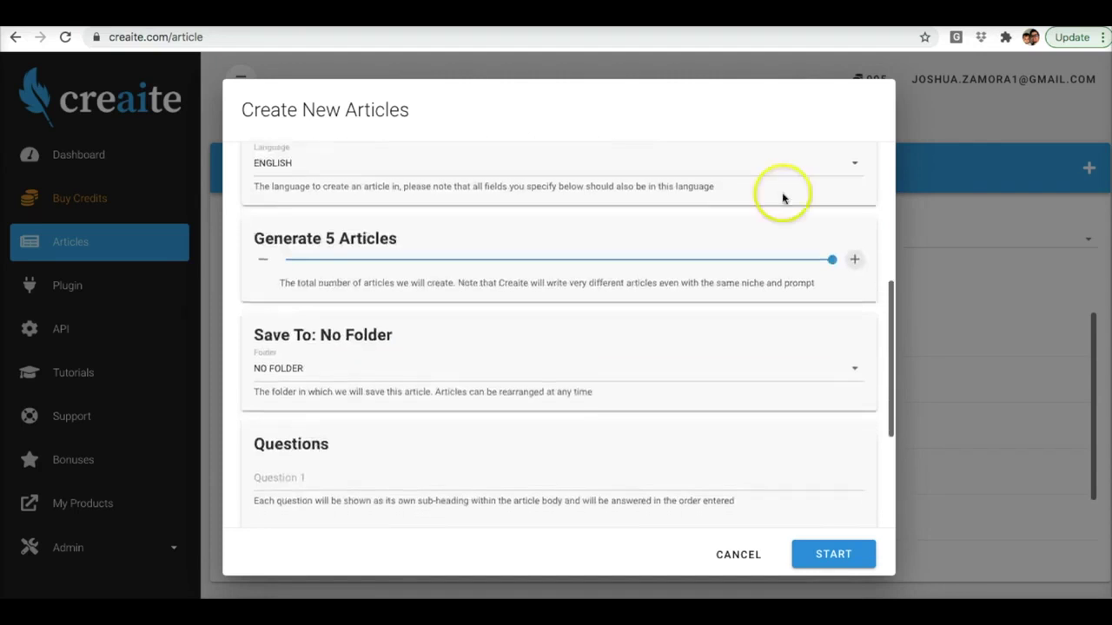
click(732, 556)
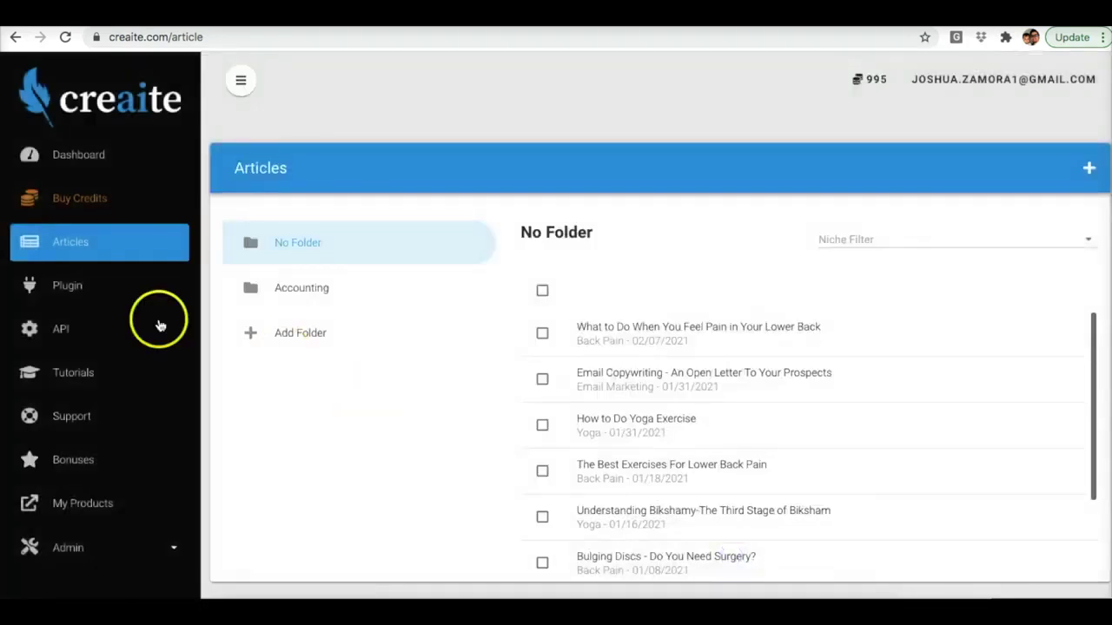
Step: Go to the Plugin page listing the default Creaite-branded WordPress plugin
click(76, 288)
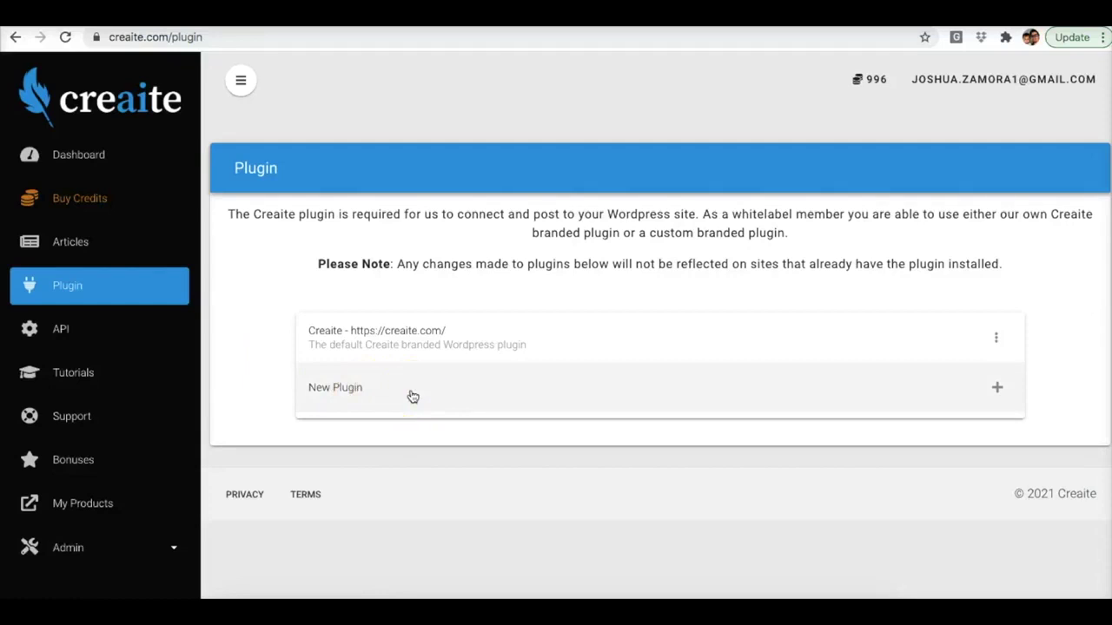
click(356, 397)
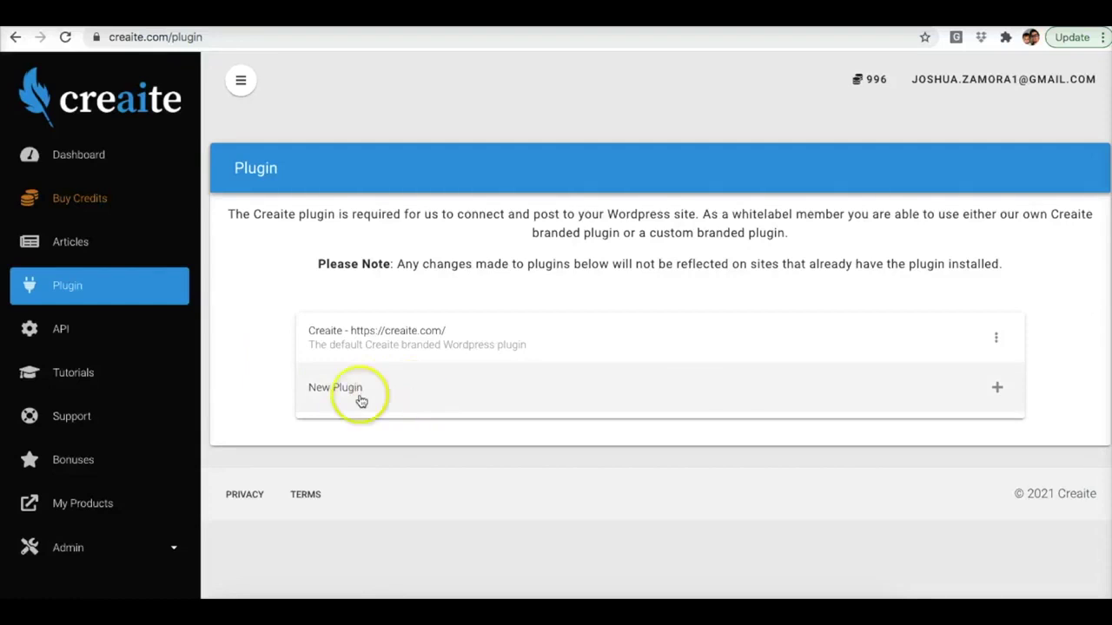
click(689, 392)
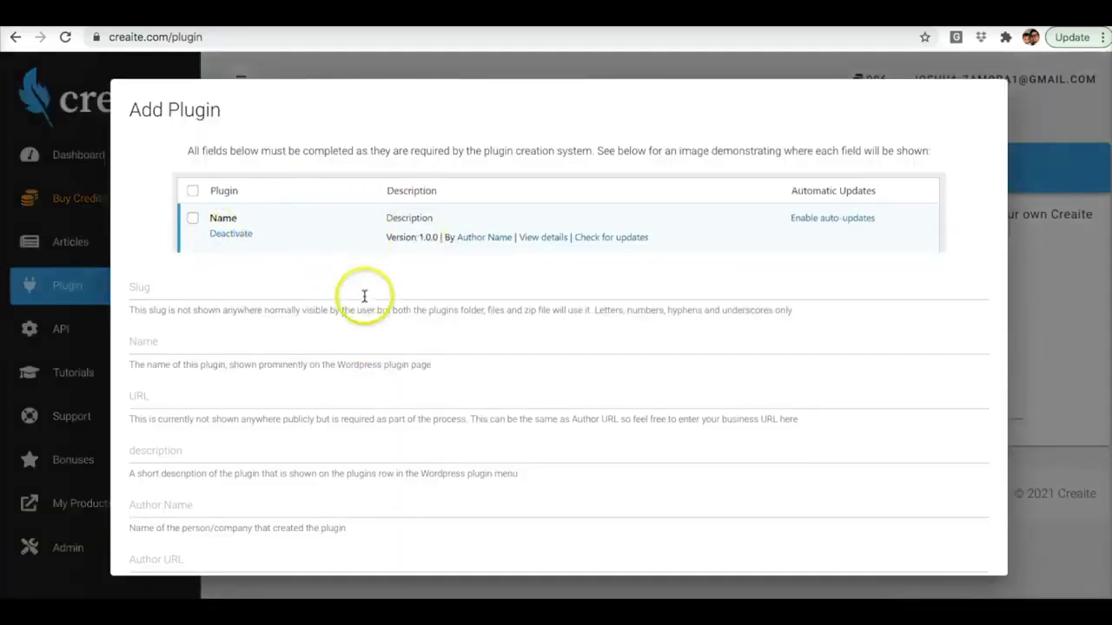
click(231, 284)
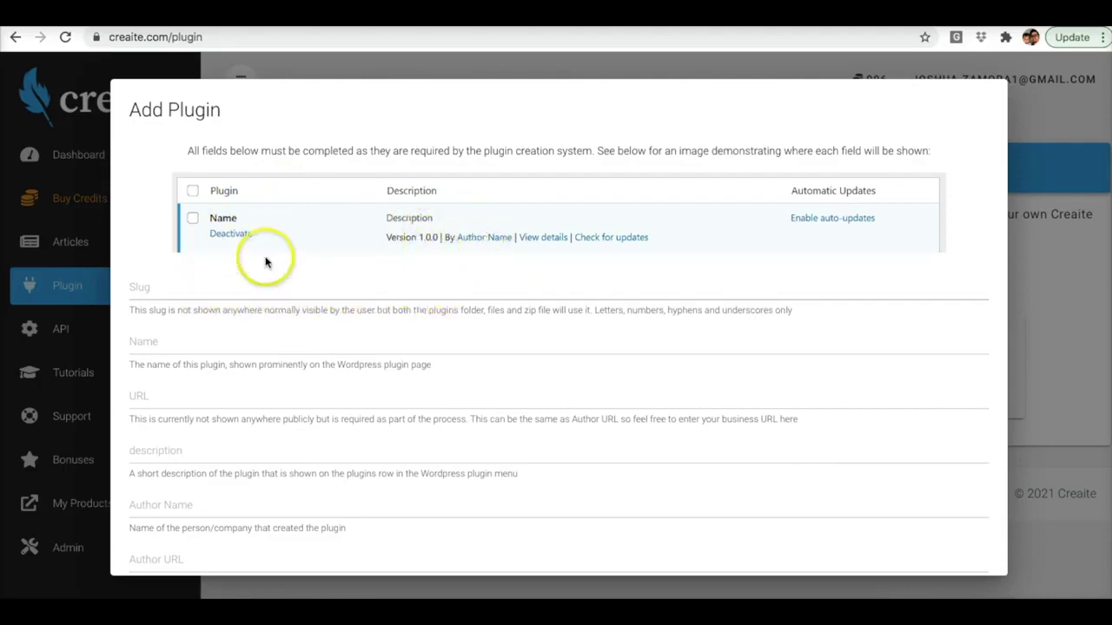
scroll(481, 293, down, 2)
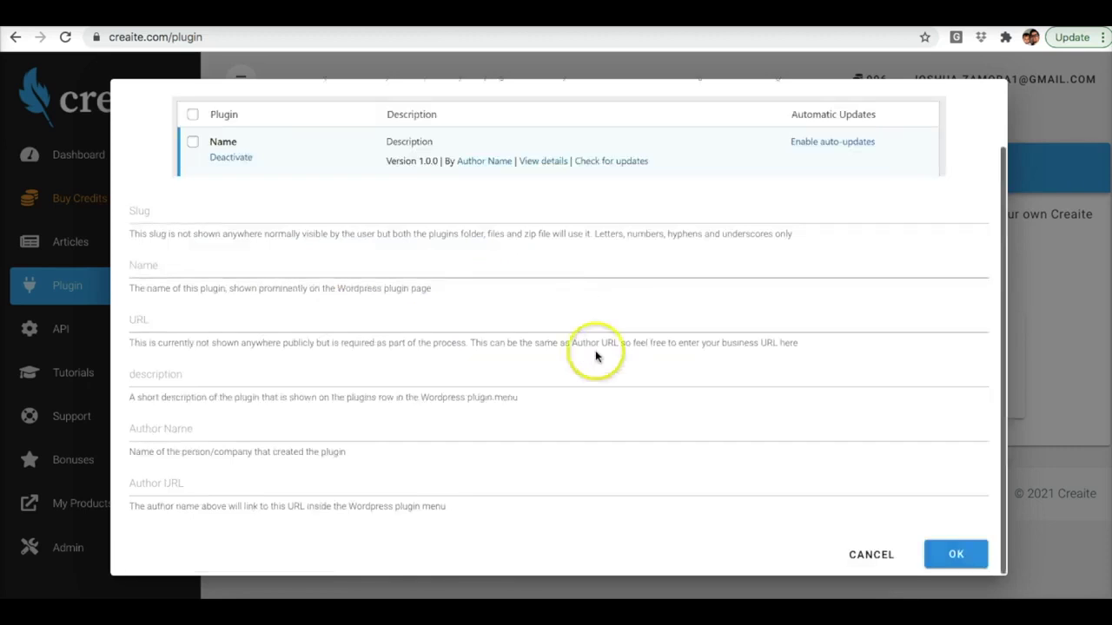
click(871, 553)
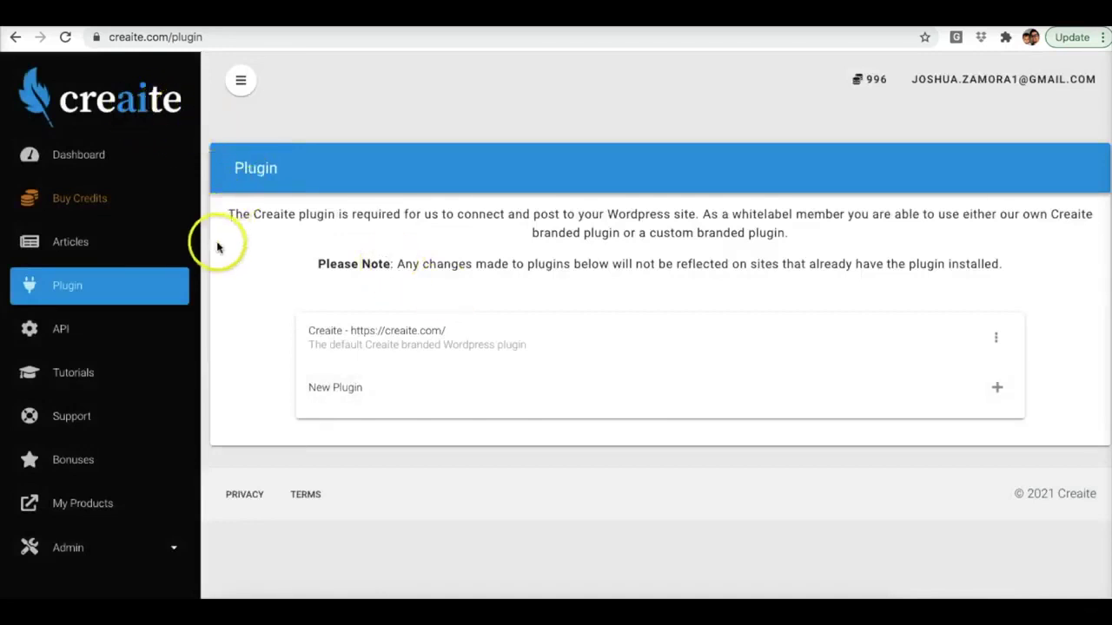
Step: Generate a share link for the Accounting folder, view it, and close the dialog
click(71, 244)
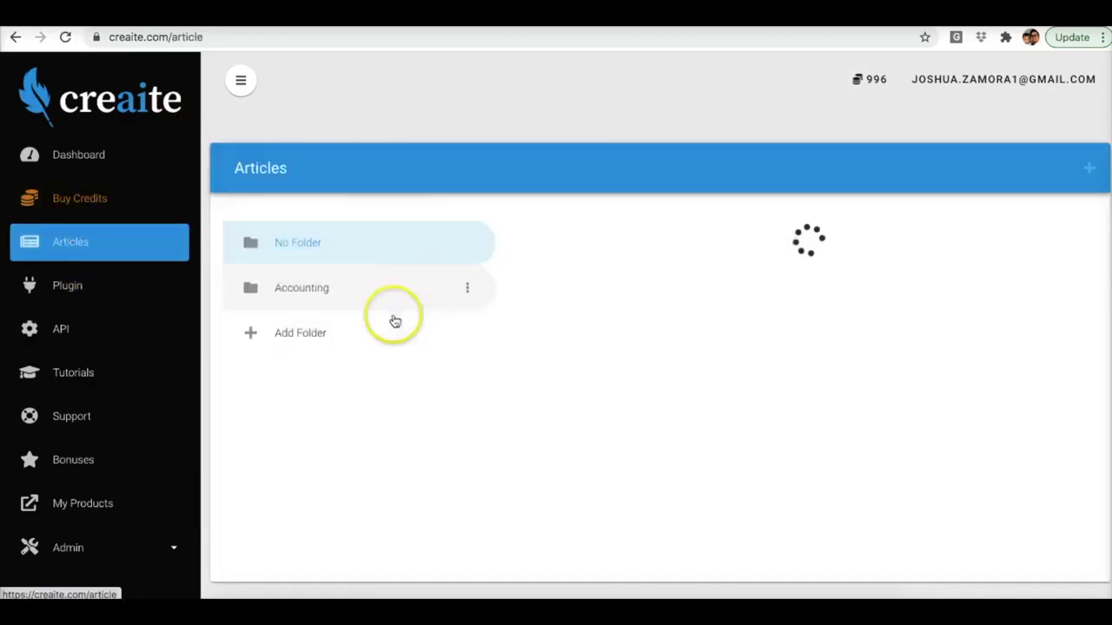
click(467, 290)
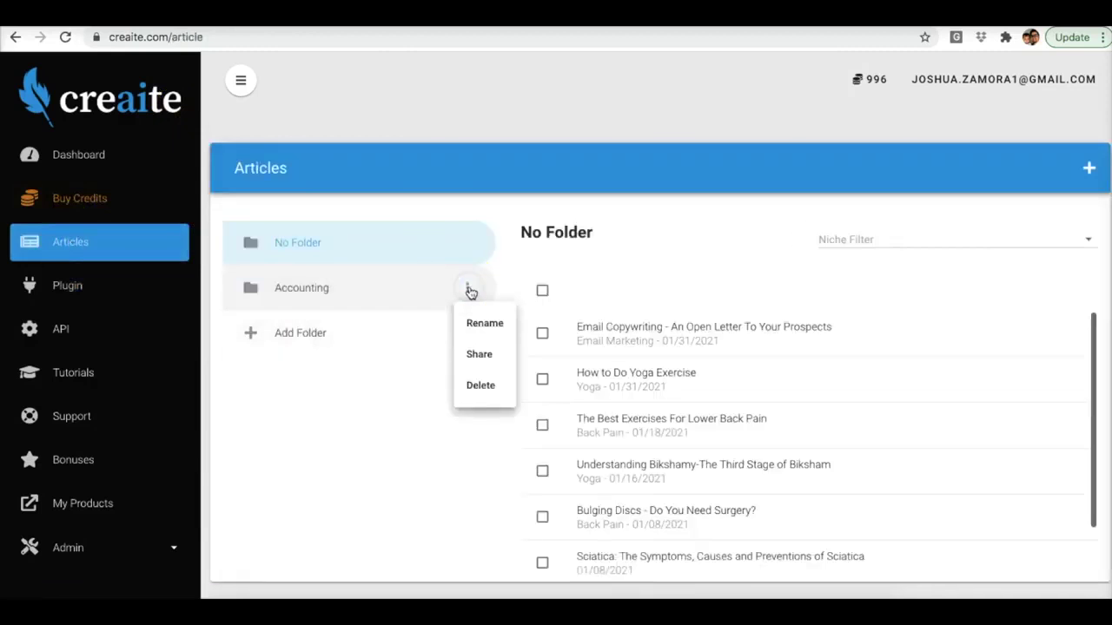
click(480, 353)
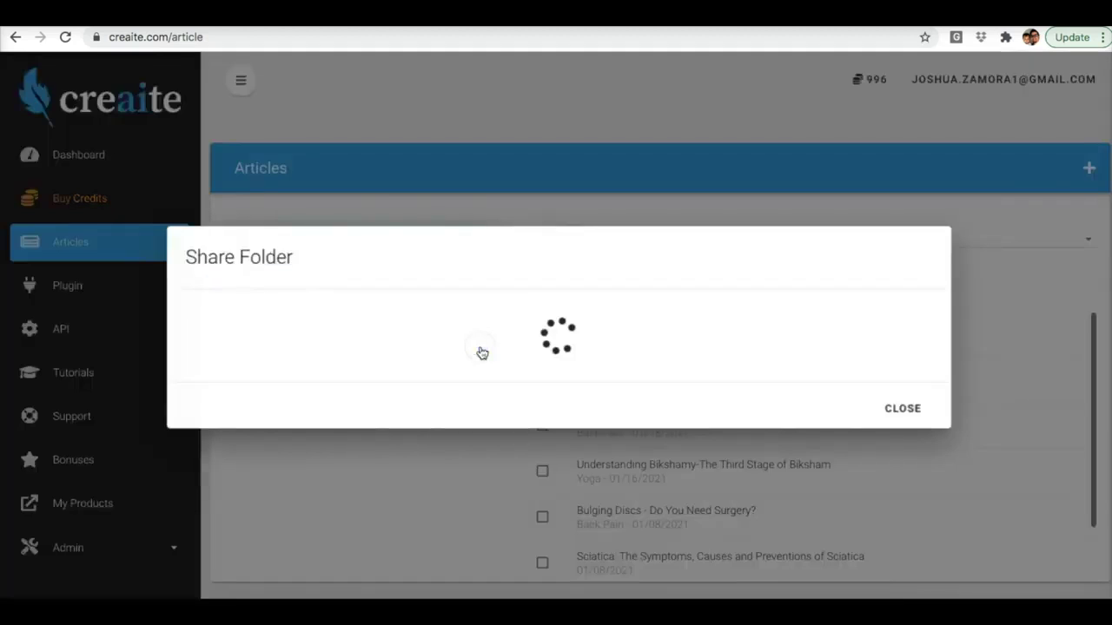
click(490, 353)
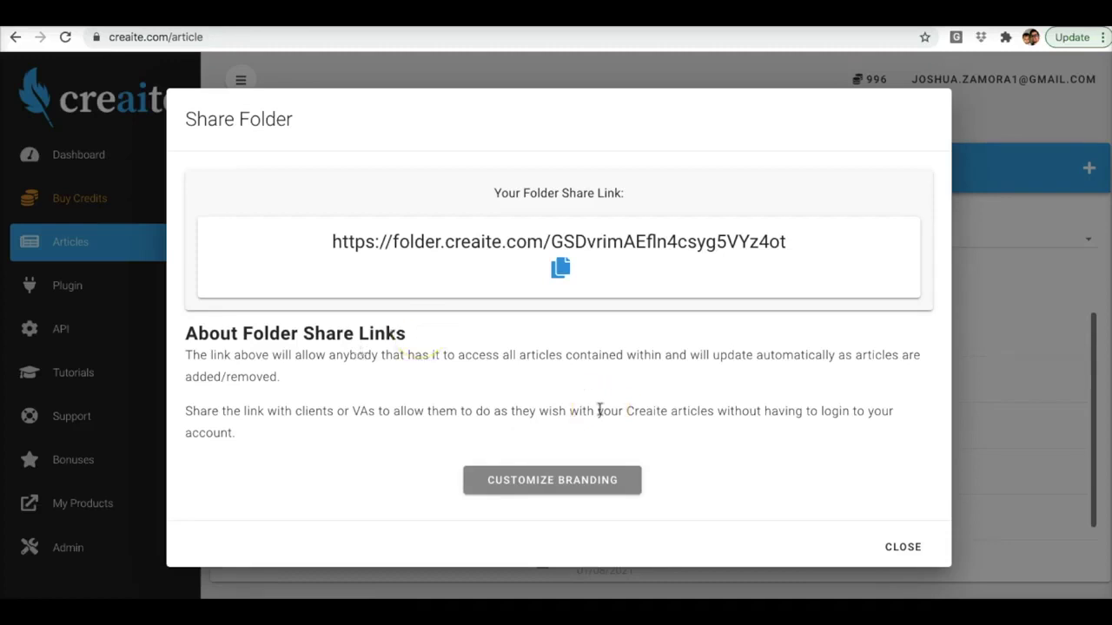
click(902, 544)
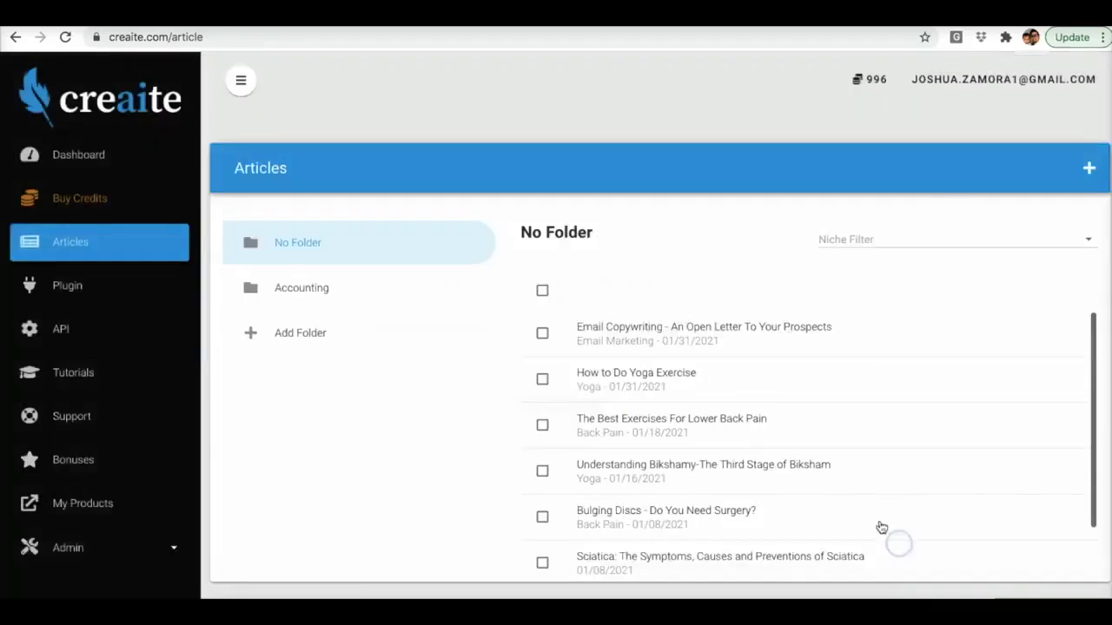